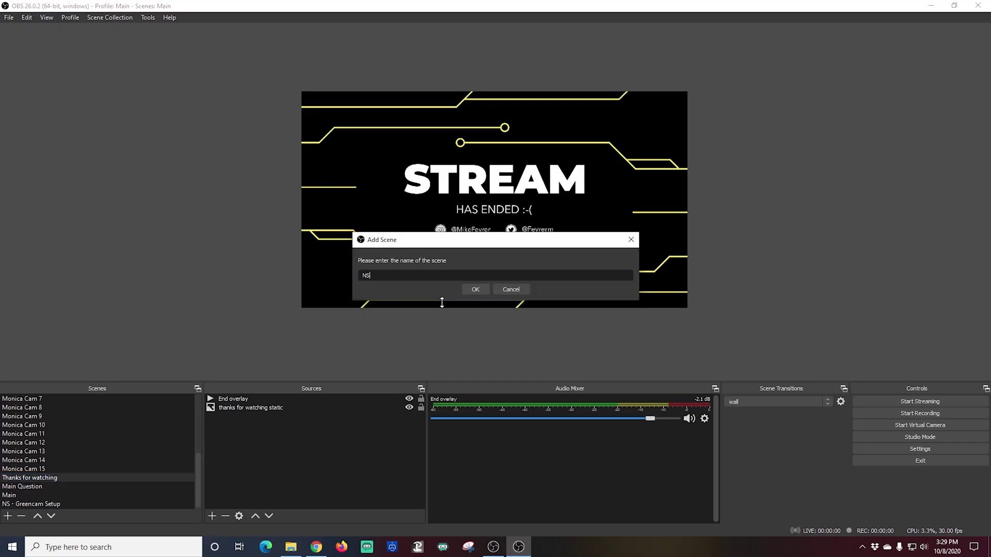
# Create the NScam scene and add a new video capture device source.
pyautogui.write('cam')
pyautogui.press('Return')
pyautogui.click(212, 516)
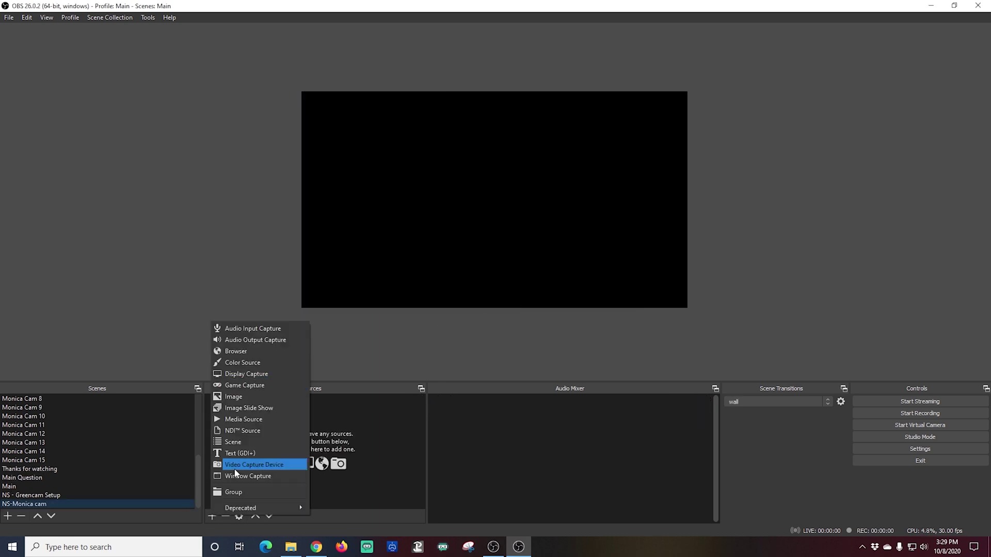
pyautogui.click(250, 464)
pyautogui.click(525, 344)
# Set the new capture source's resolution/FPS type to Custom and enable a custom audio device.
pyautogui.click(453, 347)
pyautogui.click(454, 360)
pyautogui.scroll(-2, 497, 370)
pyautogui.click(624, 414)
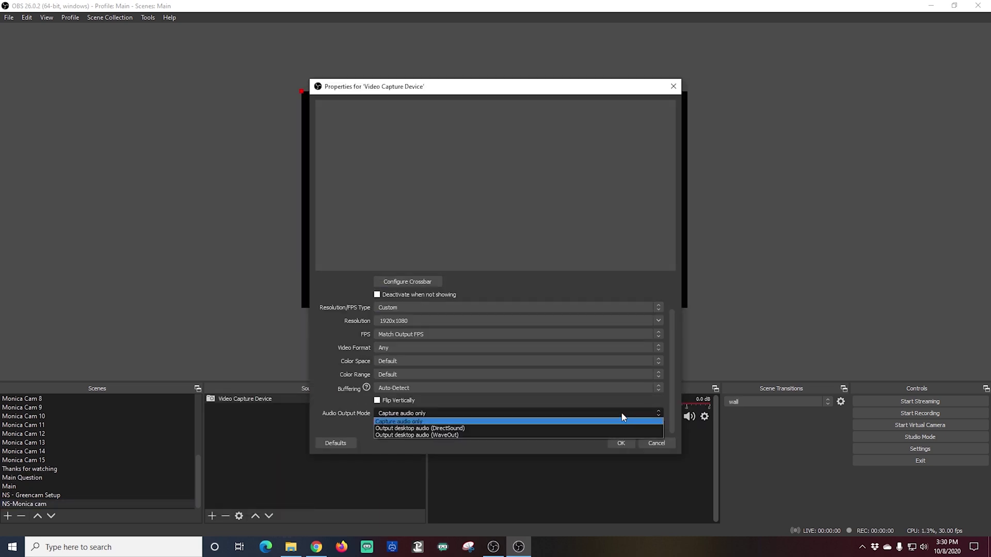
pyautogui.click(624, 413)
pyautogui.click(377, 426)
pyautogui.click(419, 424)
pyautogui.click(418, 441)
# Remove the newly added capture source from the scene.
pyautogui.click(629, 443)
pyautogui.rightClick(308, 400)
pyautogui.click(330, 236)
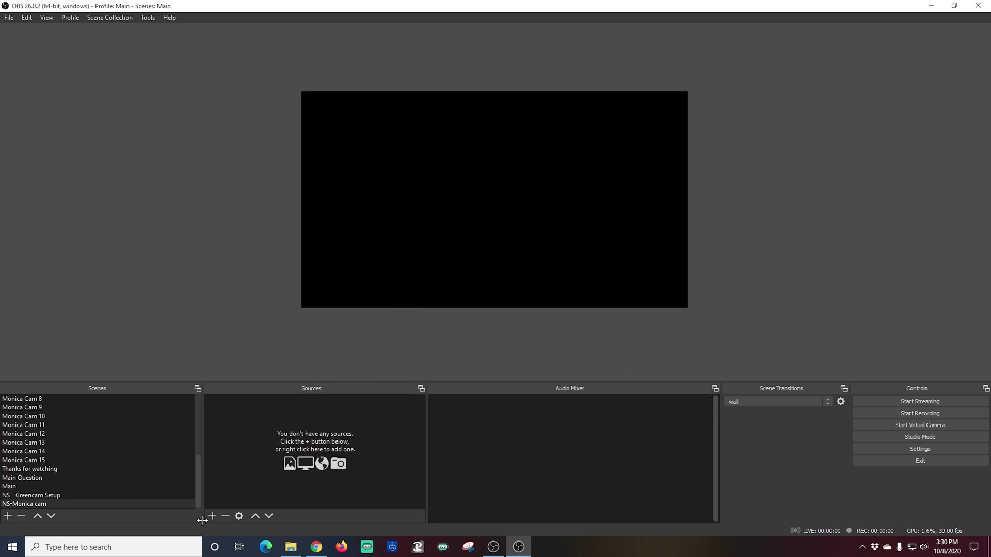
# Add the existing Mon Cam webcam source to the scene instead.
pyautogui.click(212, 516)
pyautogui.click(250, 465)
pyautogui.click(413, 229)
pyautogui.click(426, 250)
pyautogui.click(525, 344)
pyautogui.rightClick(264, 396)
pyautogui.click(289, 380)
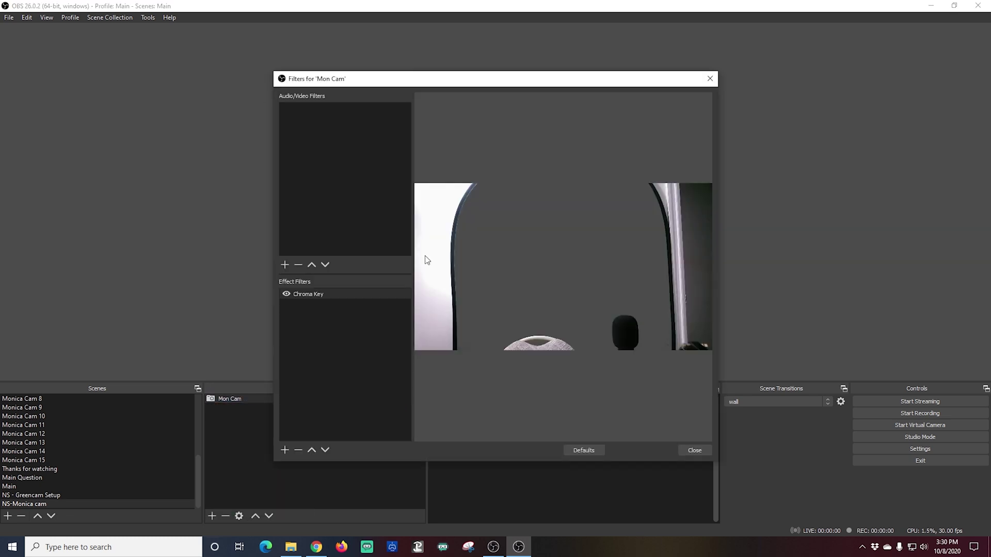
# Crop the left and right sides off the webcam in the preview.
pyautogui.press('Escape')
pyautogui.moveTo(299, 198); pyautogui.dragTo(392, 198)
pyautogui.moveTo(687, 199); pyautogui.dragTo(604, 211)
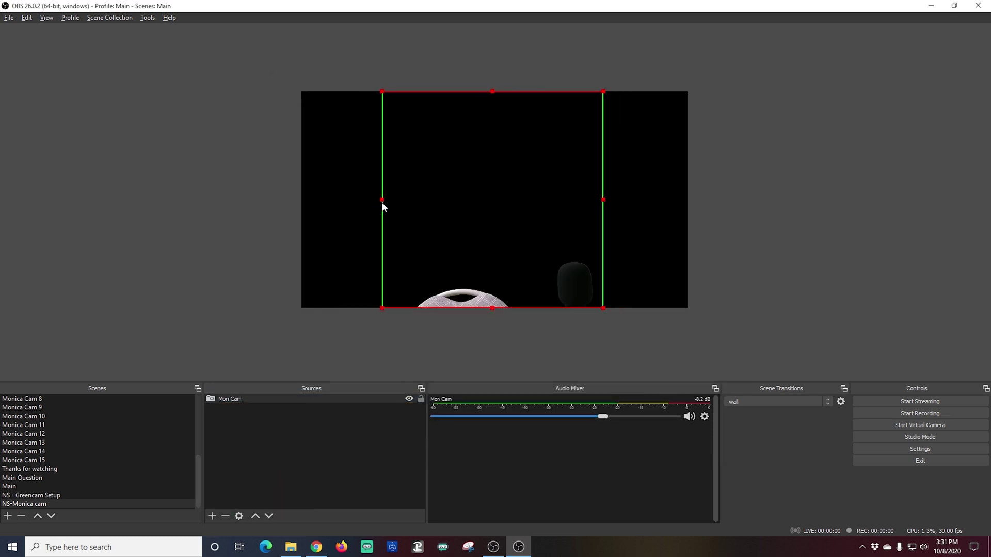
# Add the NS-Monica cam scene to Monica Cam 1 as a source, moved below the overlay.
pyautogui.click(186, 442)
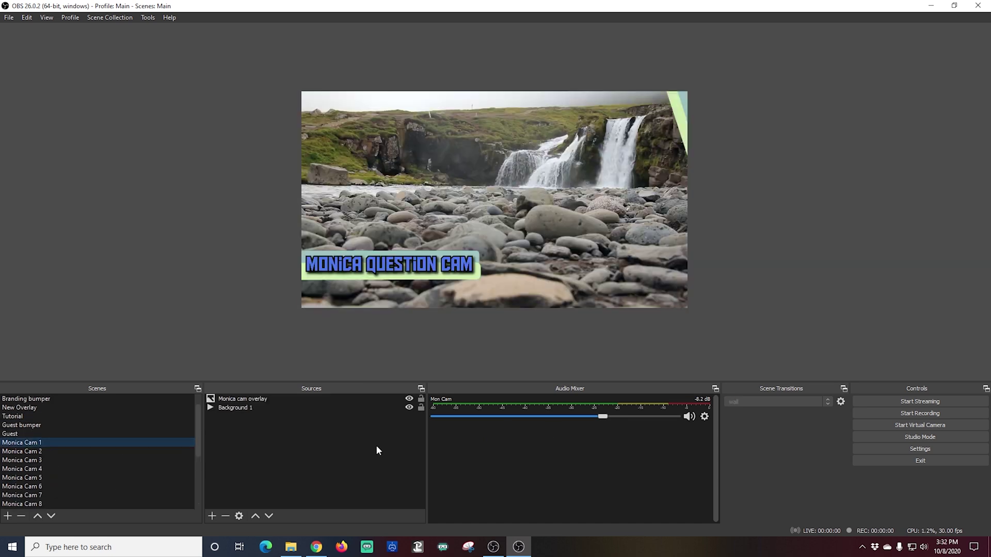
pyautogui.click(213, 516)
pyautogui.click(236, 447)
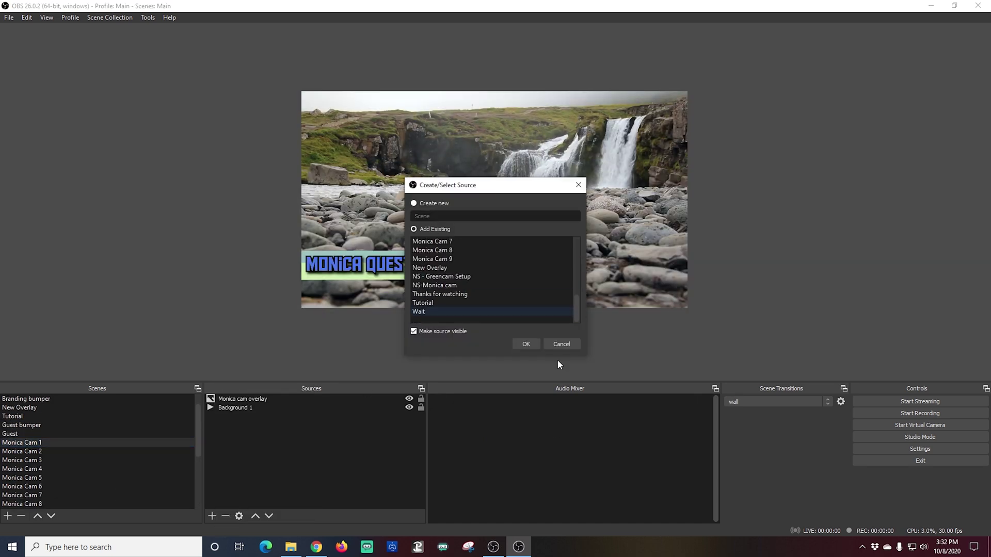
pyautogui.click(522, 343)
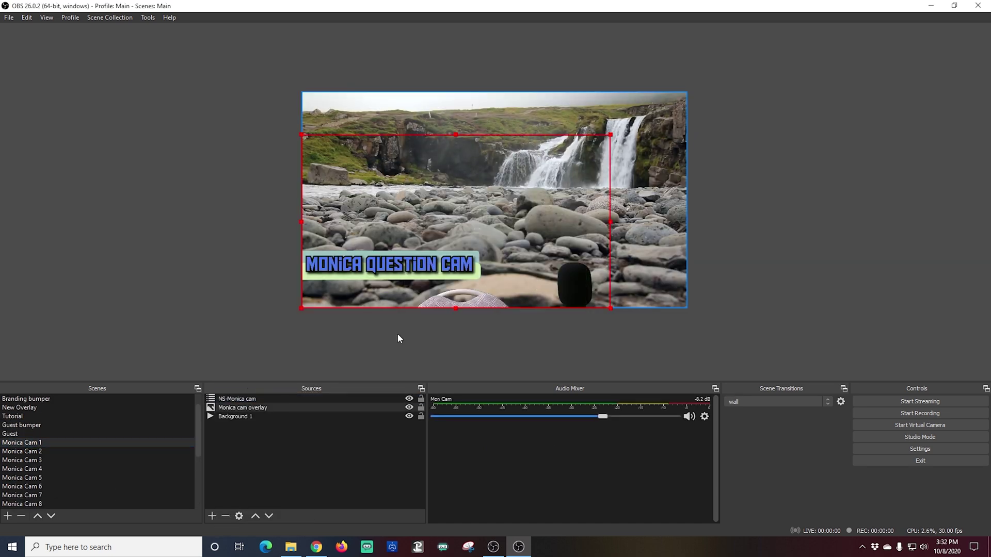
pyautogui.click(268, 516)
pyautogui.click(491, 301)
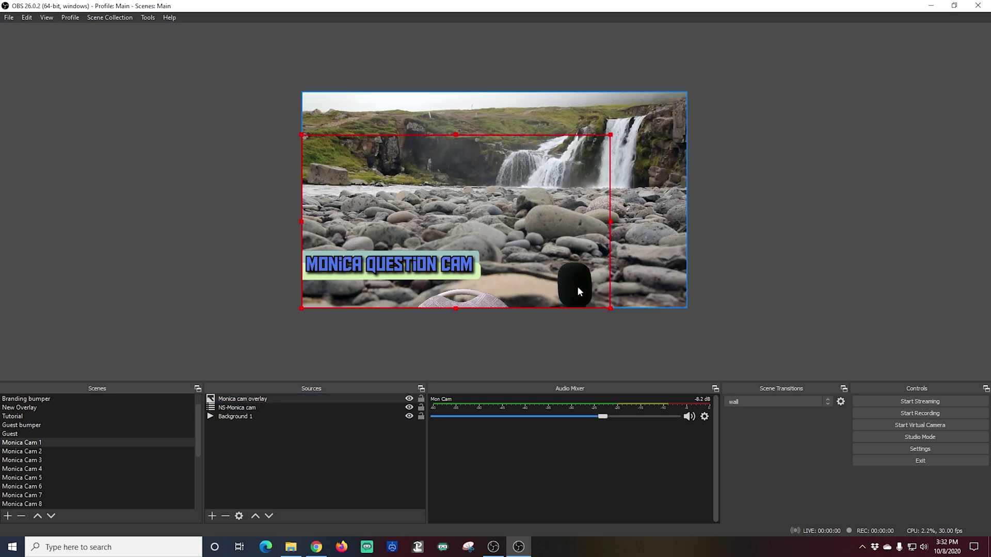
pyautogui.click(246, 407)
pyautogui.moveTo(350, 215)
pyautogui.mouseDown()
pyautogui.moveTo(287, 190)
pyautogui.moveTo(351, 216)
pyautogui.mouseUp()
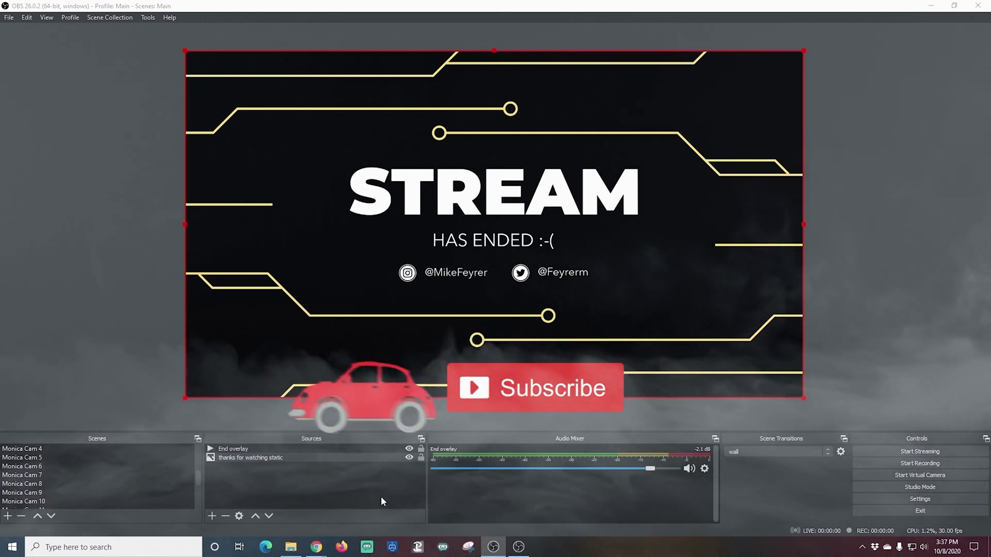
# Pop out the YouTube Studio live chat, copy its URL, and close the popout.
pyautogui.moveTo(316, 546)
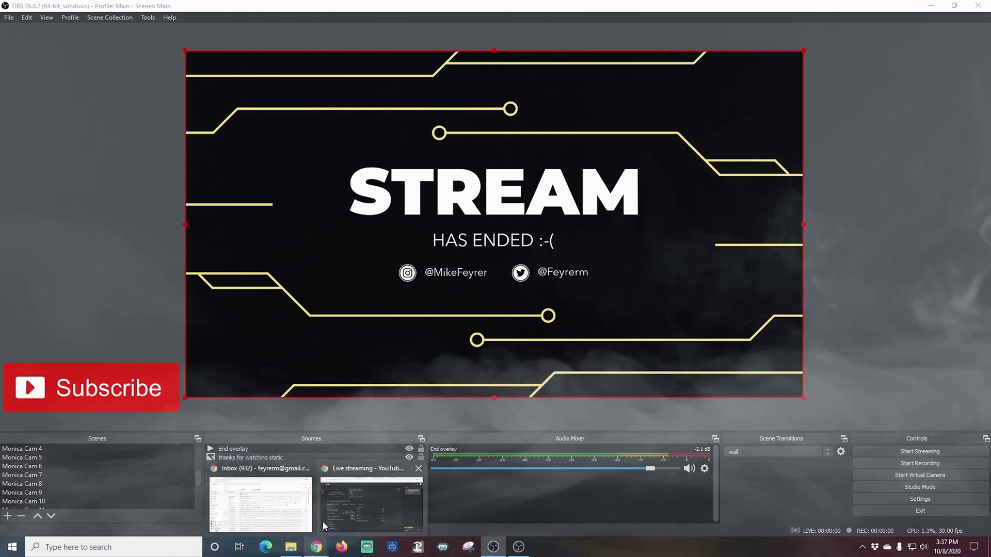
pyautogui.click(323, 524)
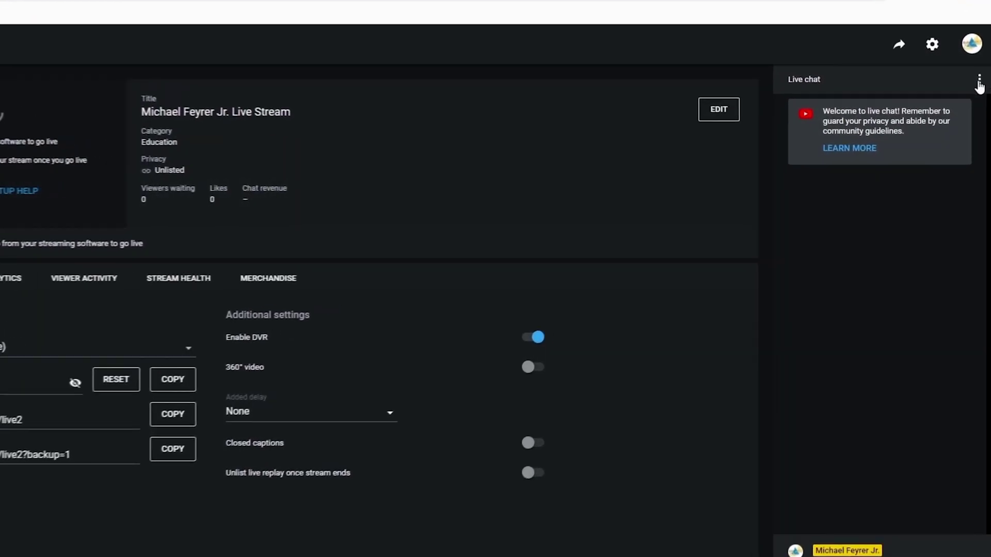
pyautogui.click(979, 82)
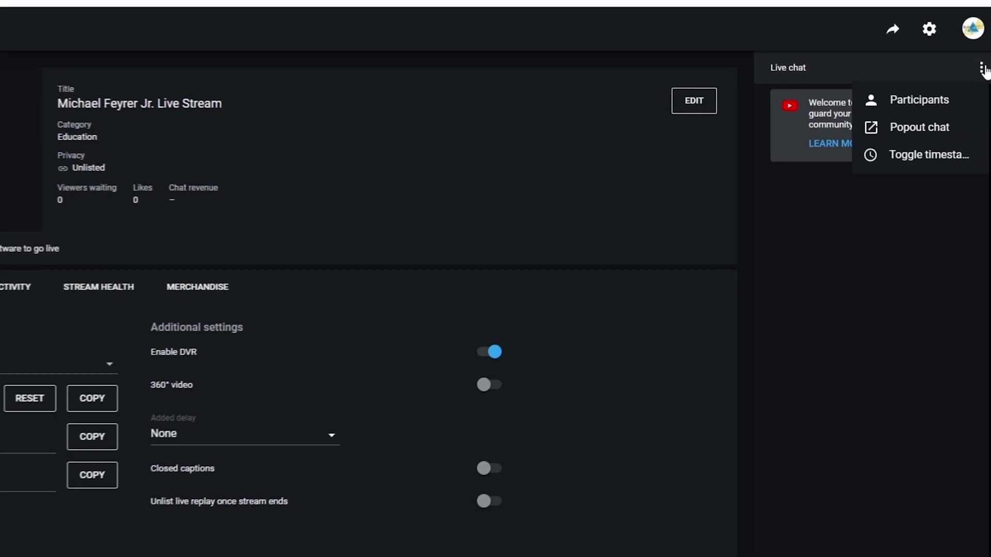
pyautogui.click(924, 133)
pyautogui.click(242, 34)
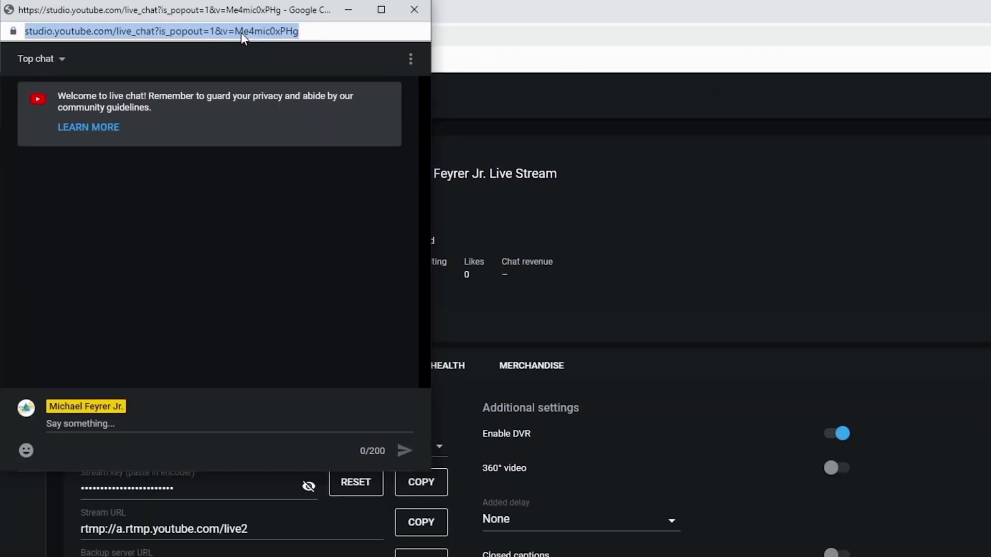
pyautogui.rightClick(278, 34)
pyautogui.click(305, 86)
pyautogui.click(418, 15)
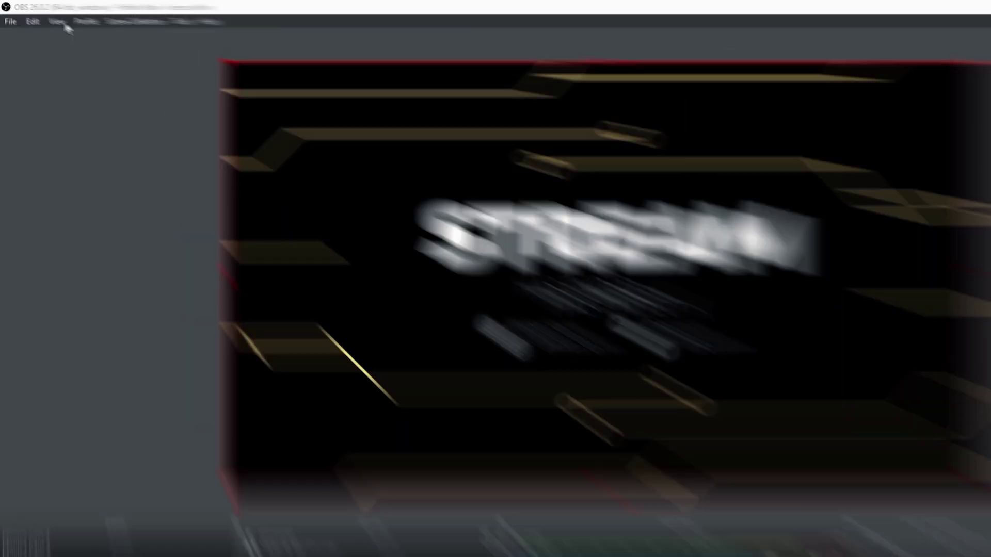
# Replace the chat custom browser dock's URL with the copied live chat address and apply.
pyautogui.click(49, 18)
pyautogui.moveTo(102, 83)
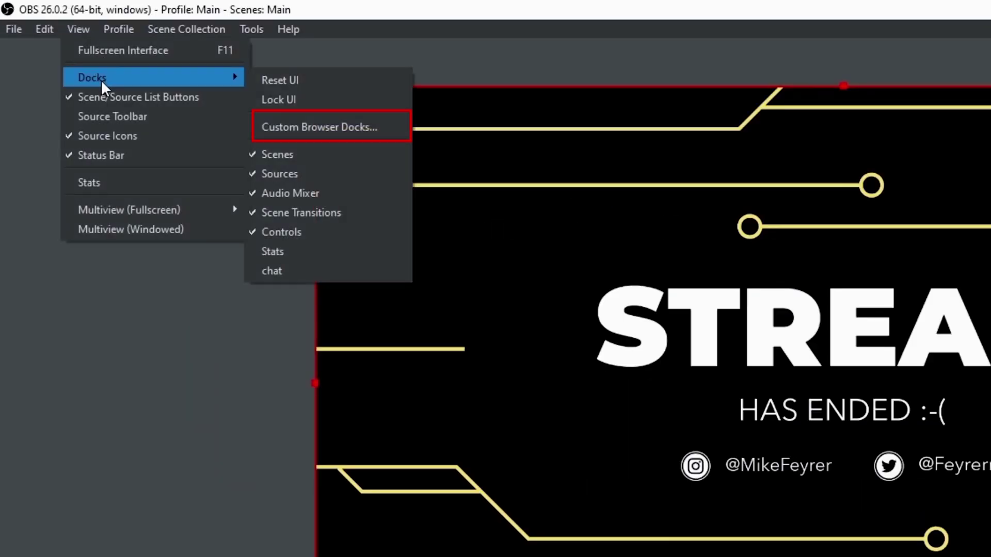
pyautogui.click(333, 128)
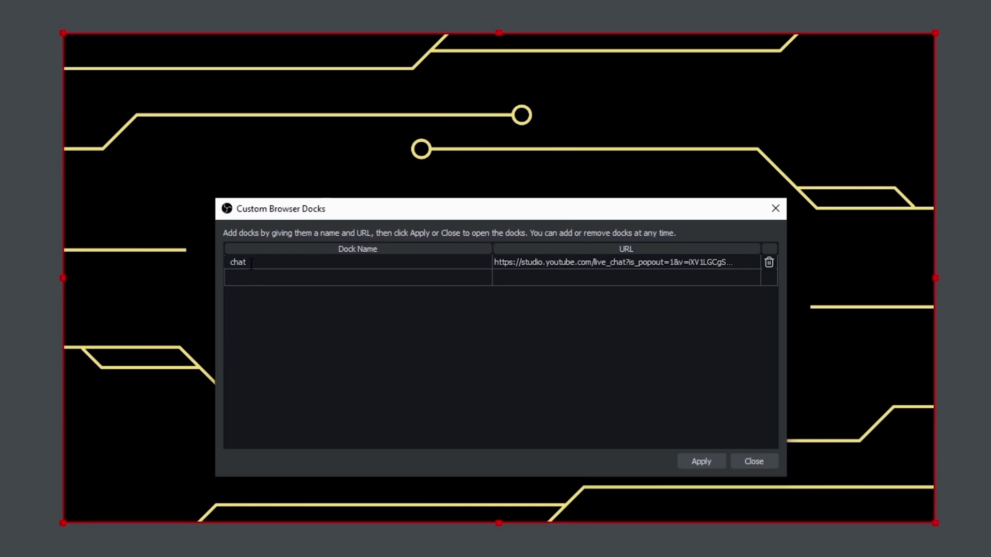
pyautogui.doubleClick(543, 264)
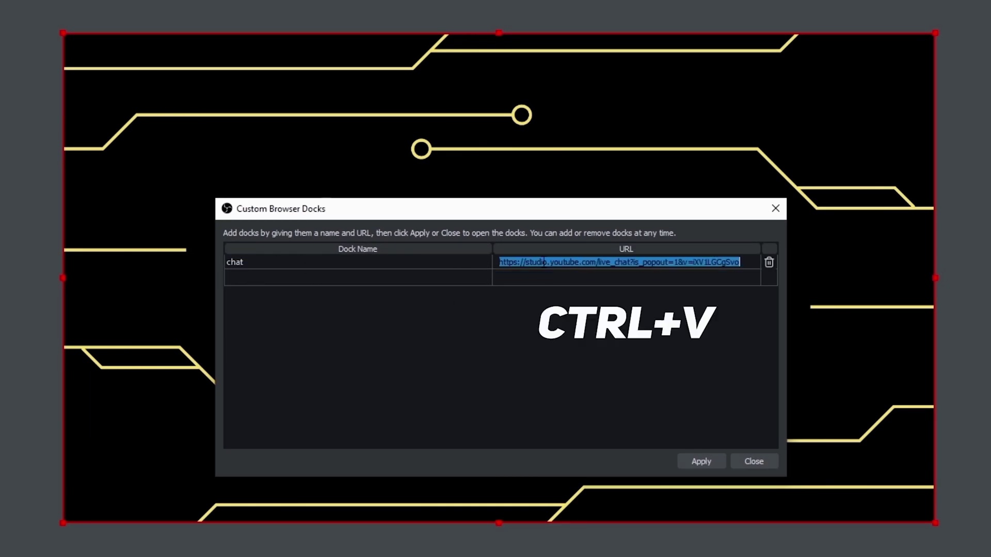
pyautogui.hotkey('ctrl', 'v')
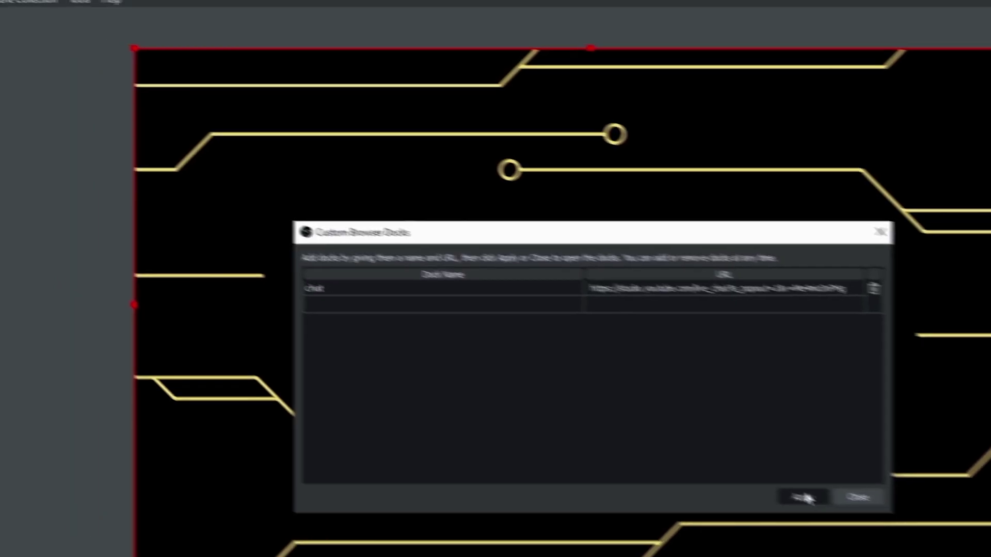
pyautogui.click(702, 462)
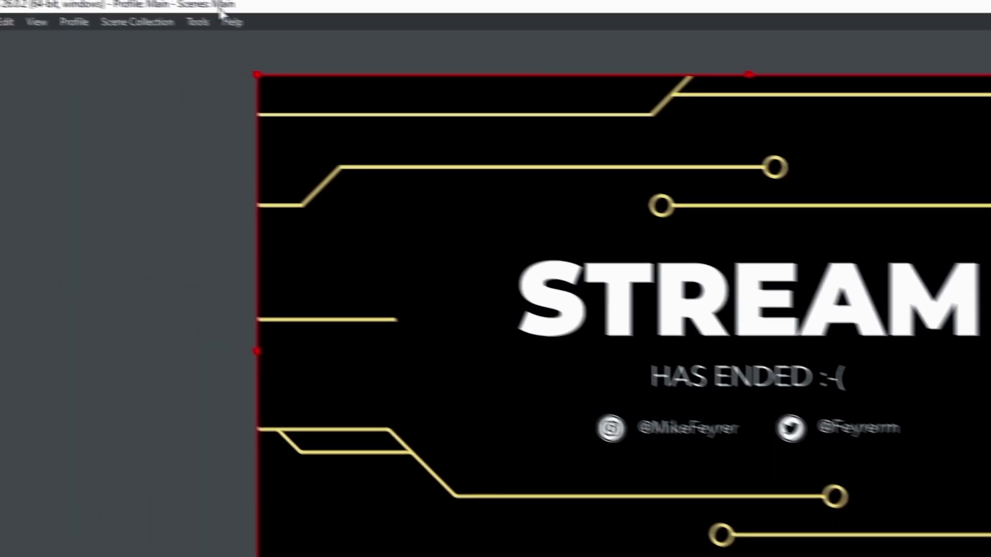
# Turn on the chat dock so it appears beside the preview.
pyautogui.click(80, 26)
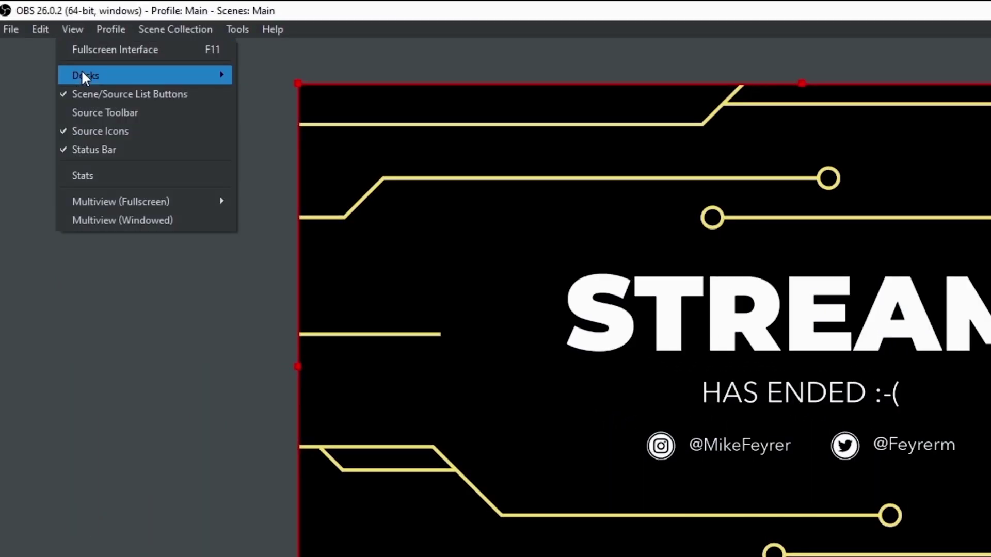
pyautogui.moveTo(83, 73)
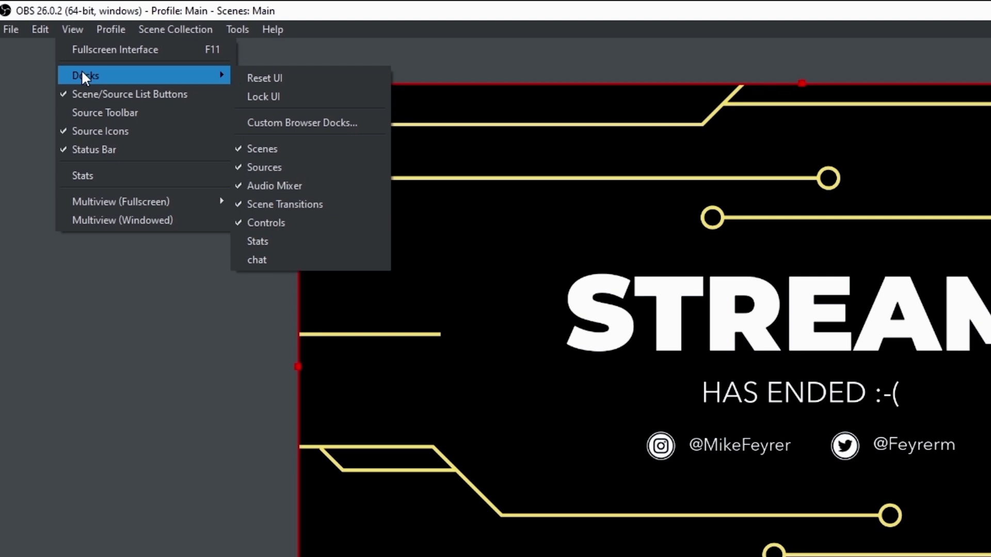
pyautogui.click(287, 259)
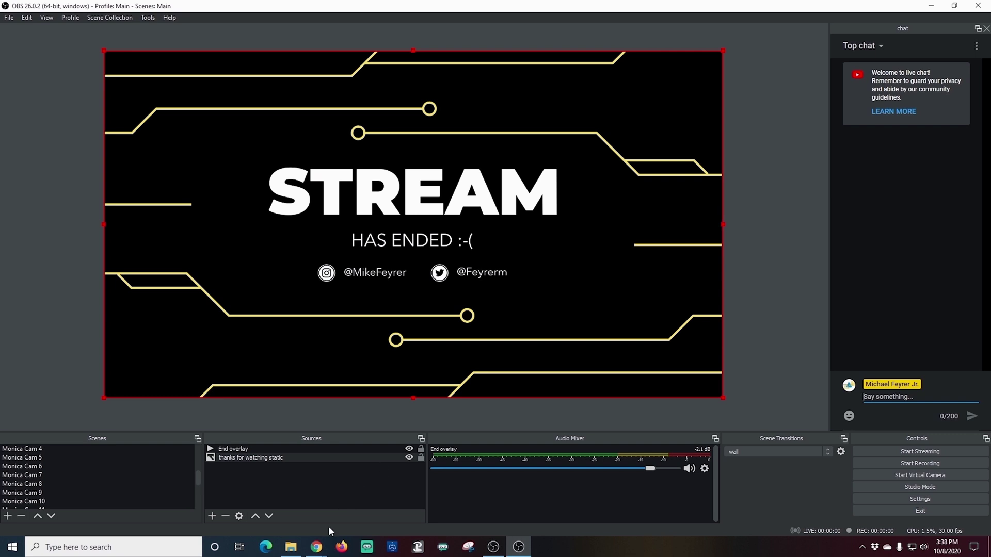
# Open a new browser tab, then go back to OBS Studio.
pyautogui.click(315, 552)
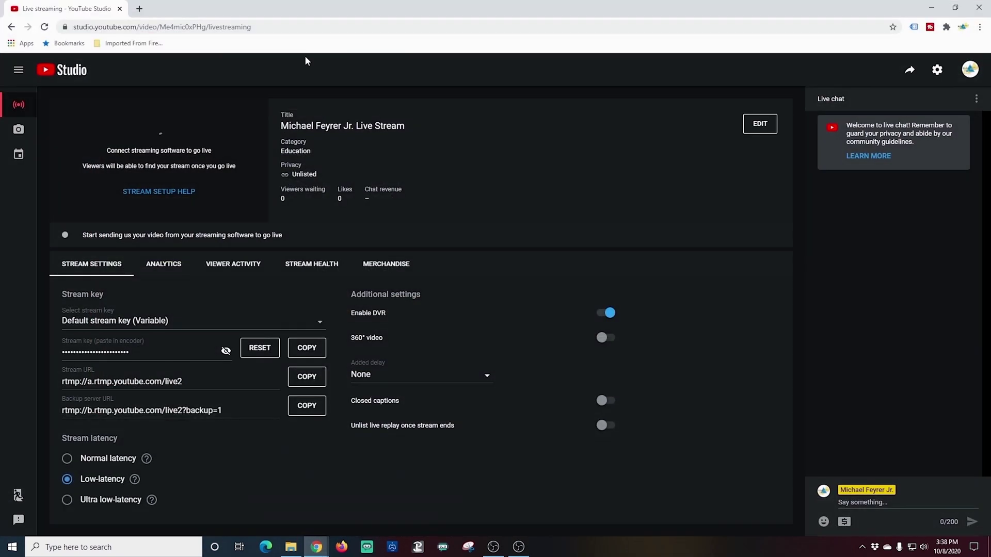
pyautogui.click(138, 9)
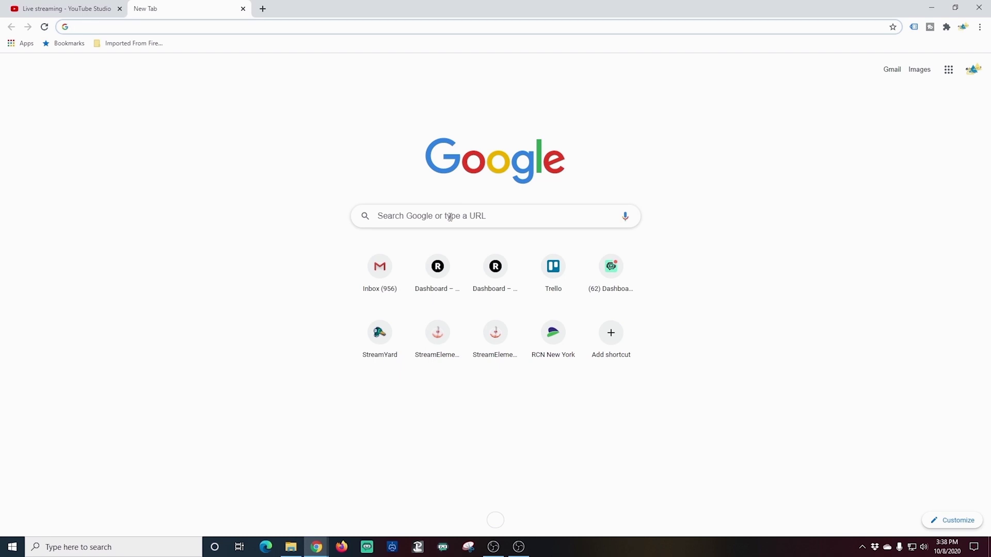
pyautogui.click(493, 546)
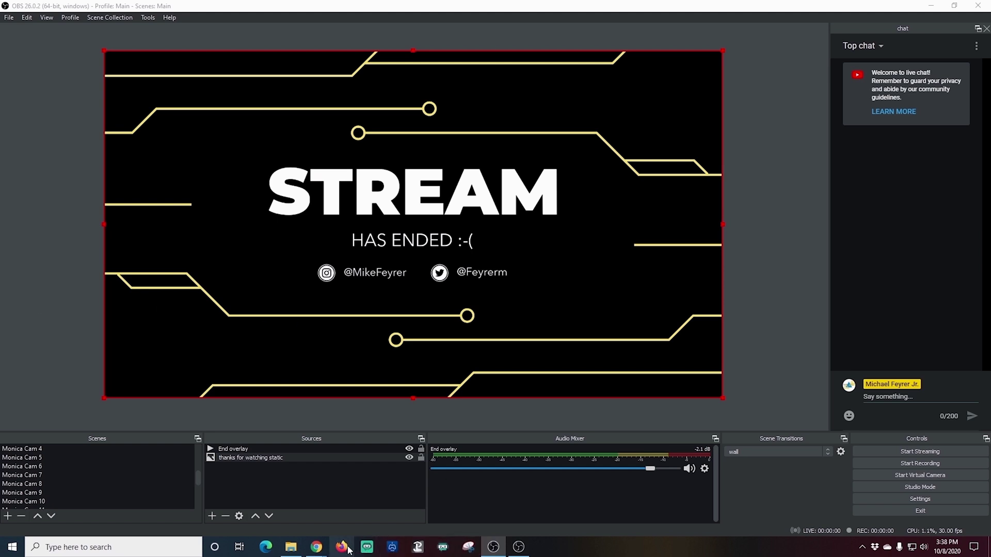
# Pop out the StreamElements activity feed, copy its address, and close the pop-out.
pyautogui.moveTo(317, 551)
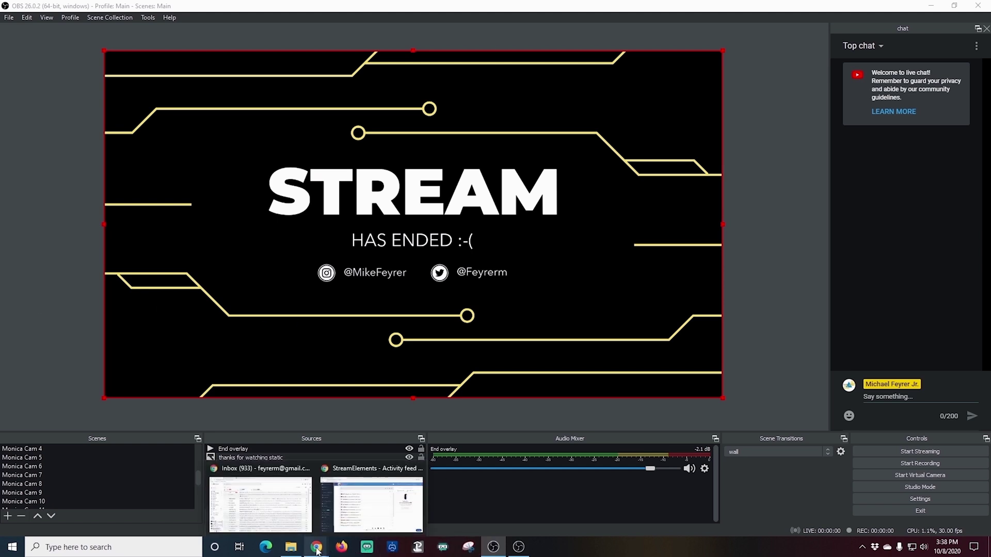
pyautogui.click(352, 519)
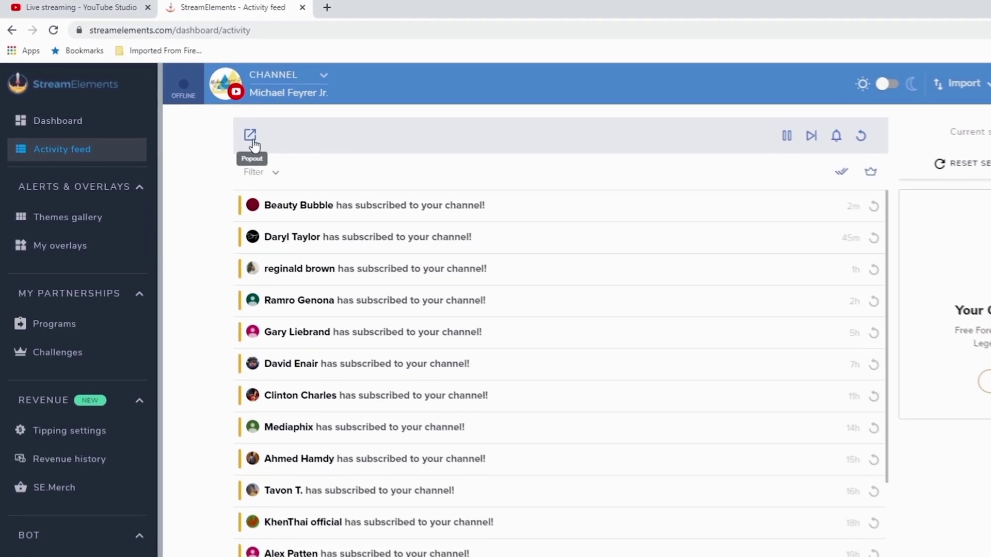
pyautogui.click(242, 137)
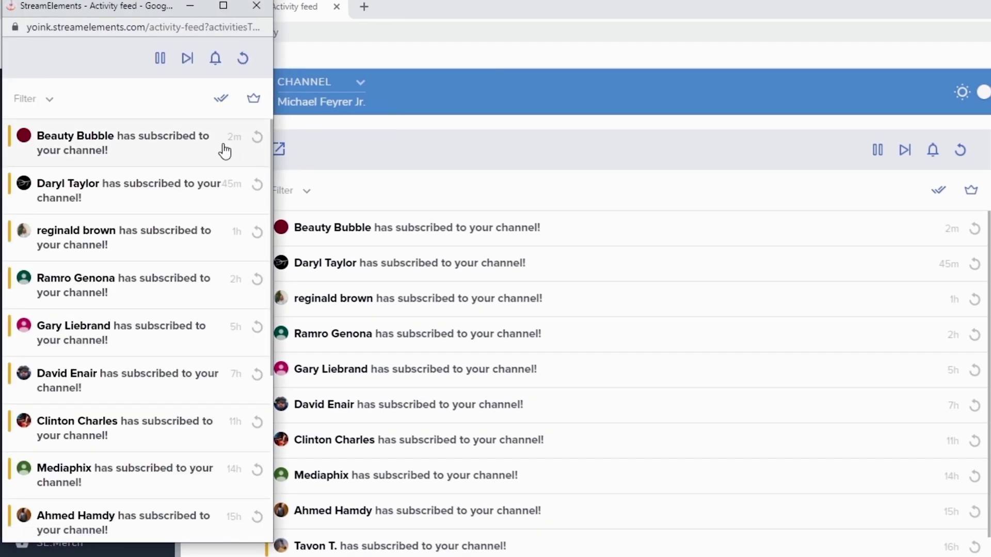
pyautogui.scroll(-5, 126, 206)
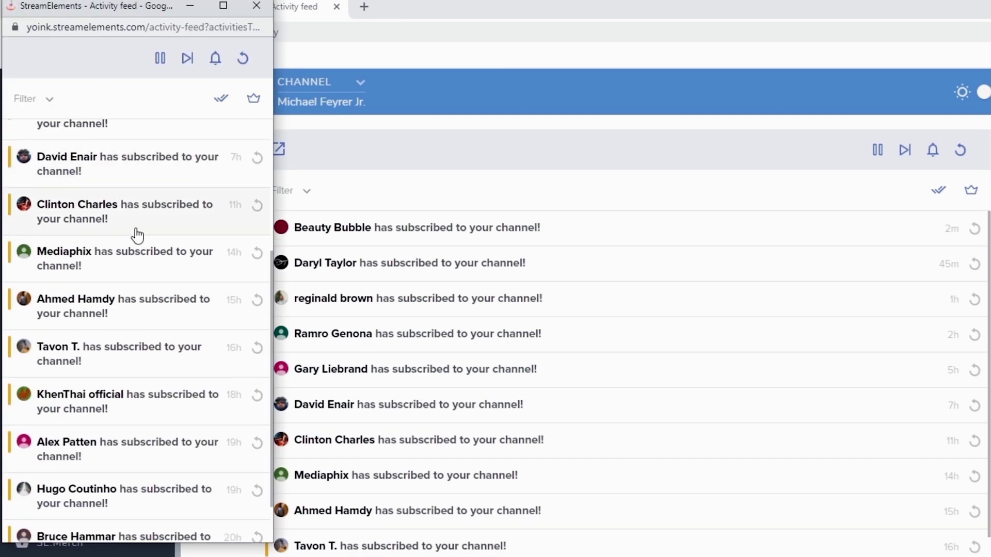
pyautogui.scroll(5, 148, 258)
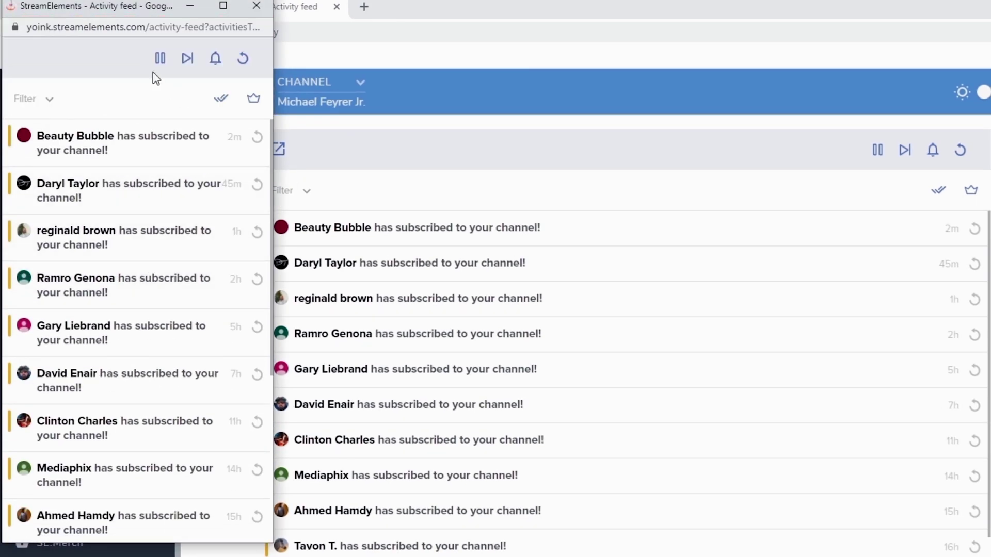
pyautogui.rightClick(144, 27)
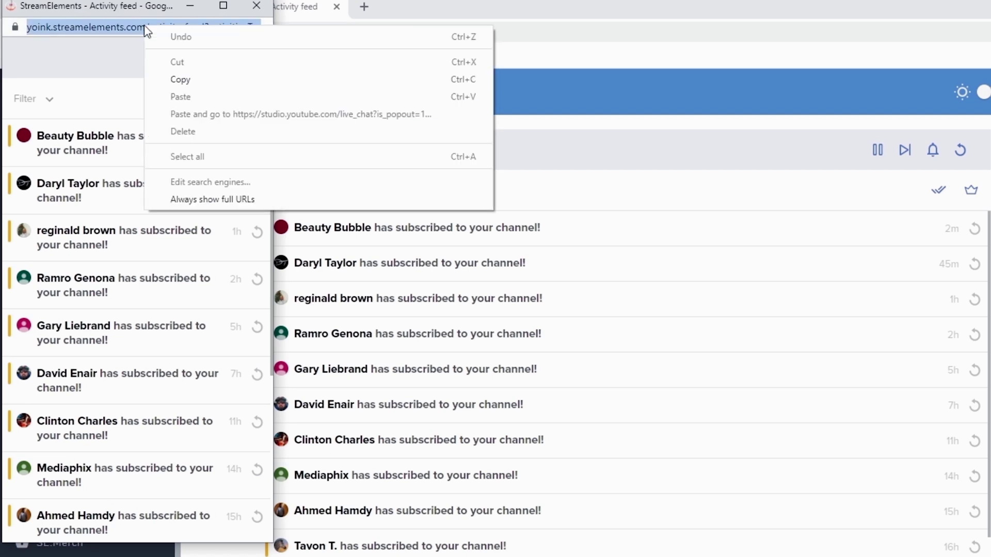
pyautogui.click(167, 78)
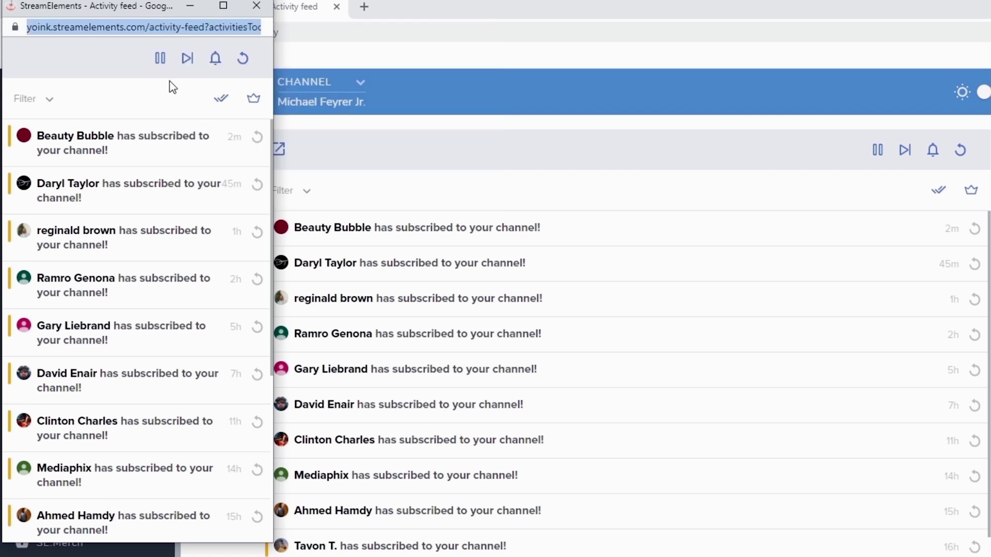
pyautogui.click(263, 7)
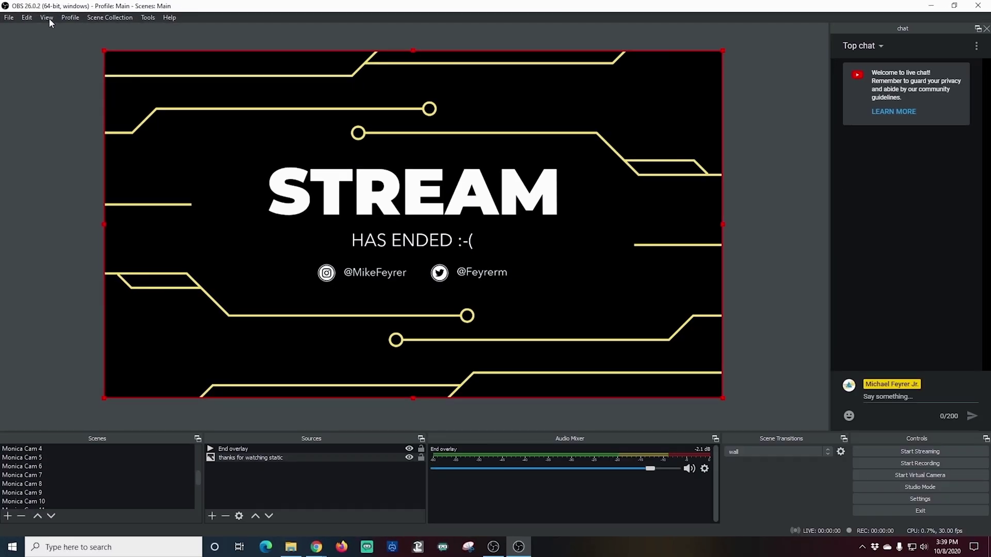
pyautogui.click(47, 18)
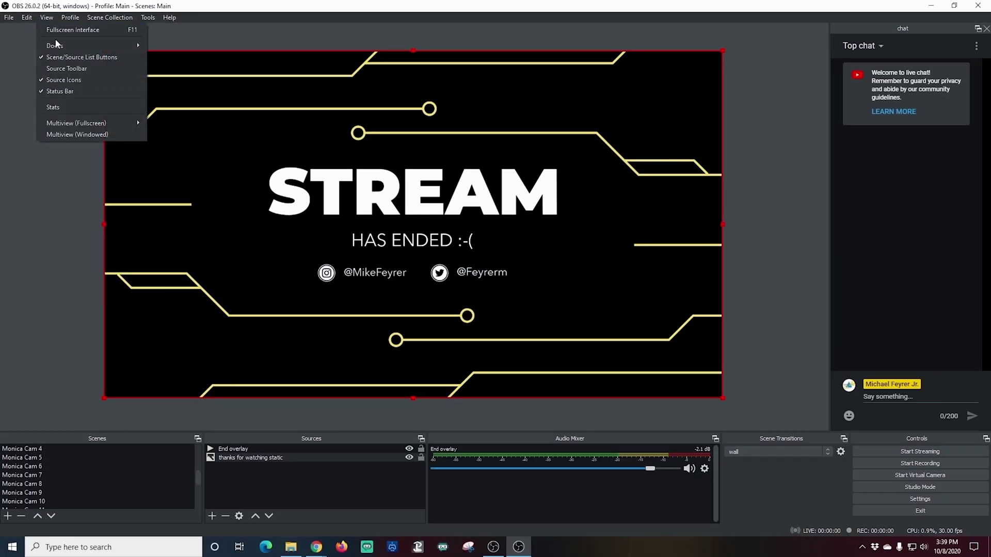
# Add an 'events' custom browser dock using the copied activity feed URL.
pyautogui.moveTo(60, 45)
pyautogui.click(178, 75)
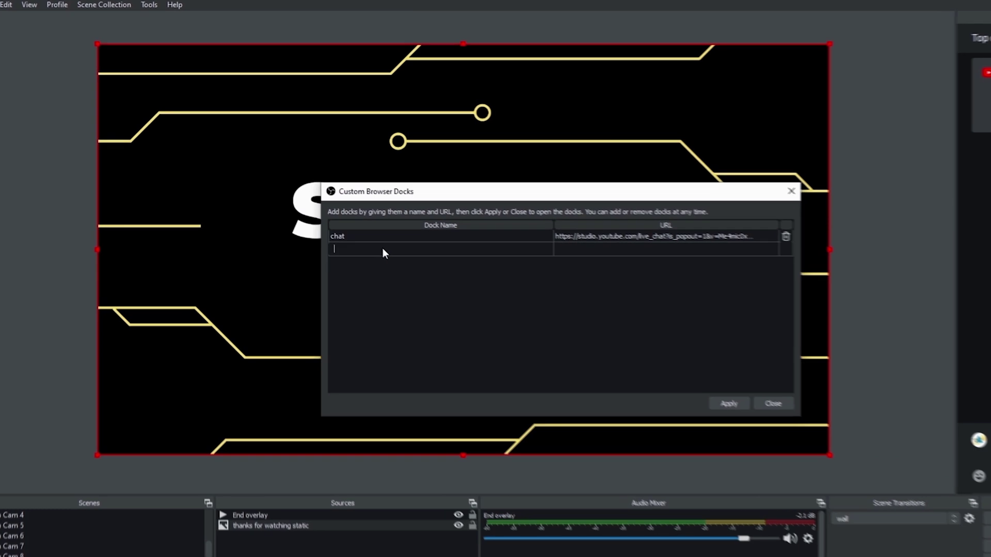
pyautogui.click(346, 225)
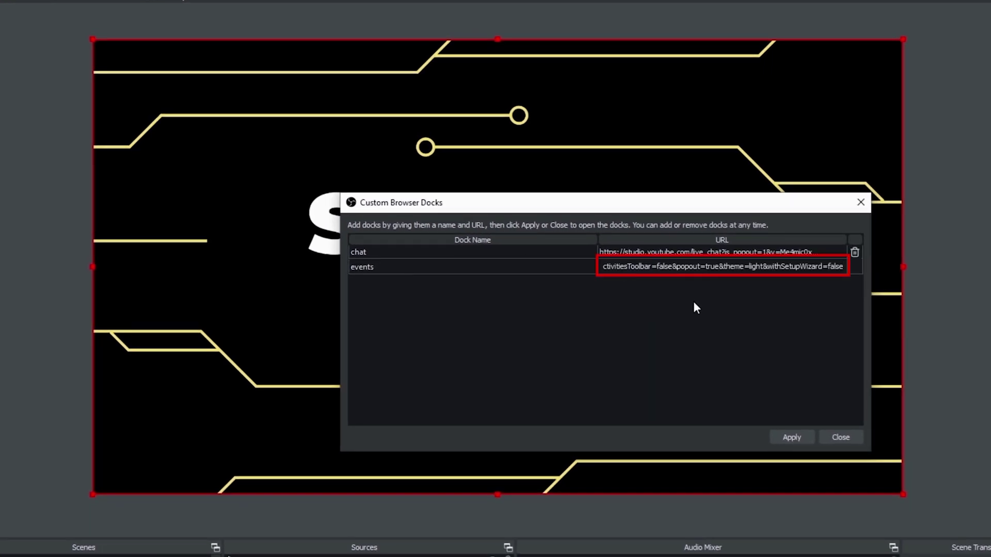
pyautogui.click(799, 437)
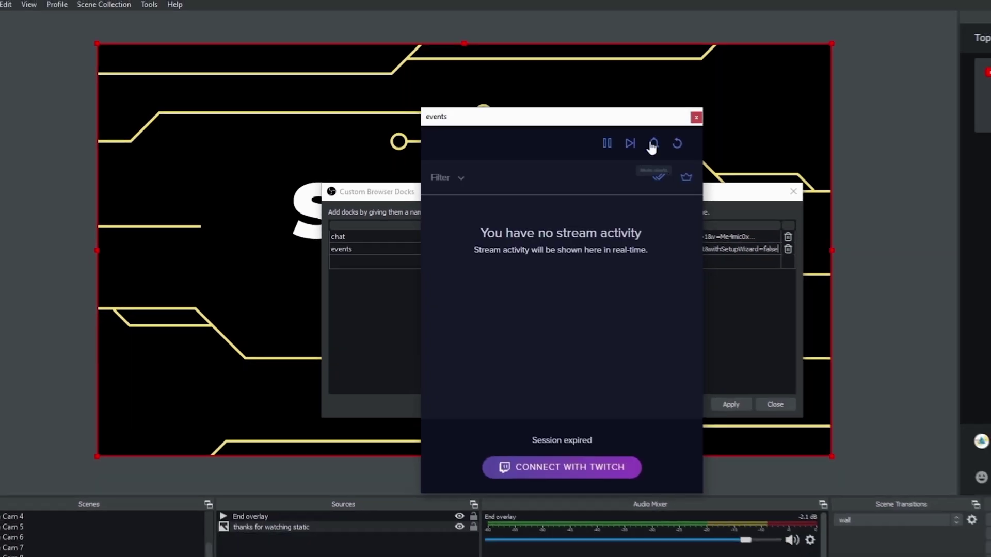
# Dock the events panel beside the preview and widen the events and chat docks.
pyautogui.moveTo(661, 119); pyautogui.dragTo(70, 118)
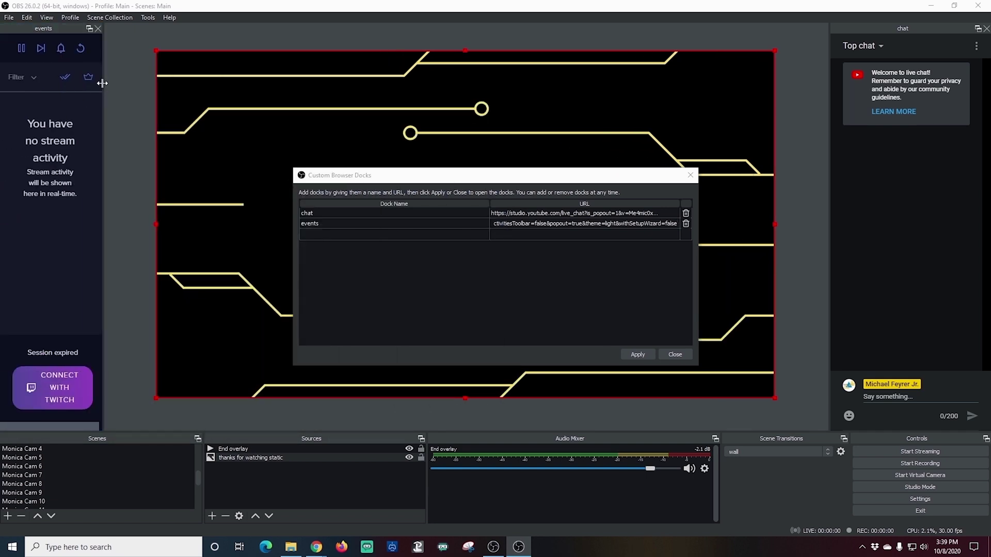
pyautogui.moveTo(102, 83); pyautogui.dragTo(181, 97)
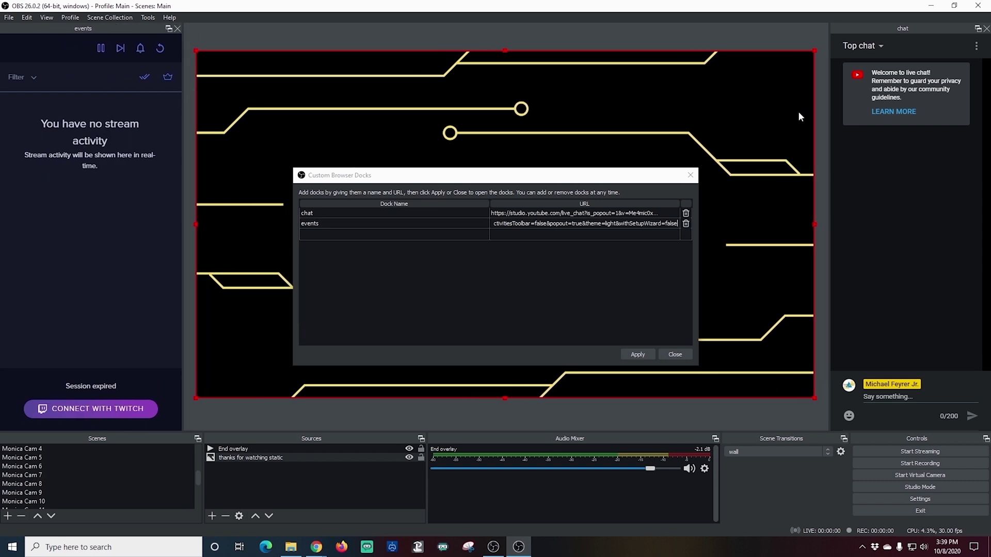
pyautogui.moveTo(828, 85); pyautogui.dragTo(808, 101)
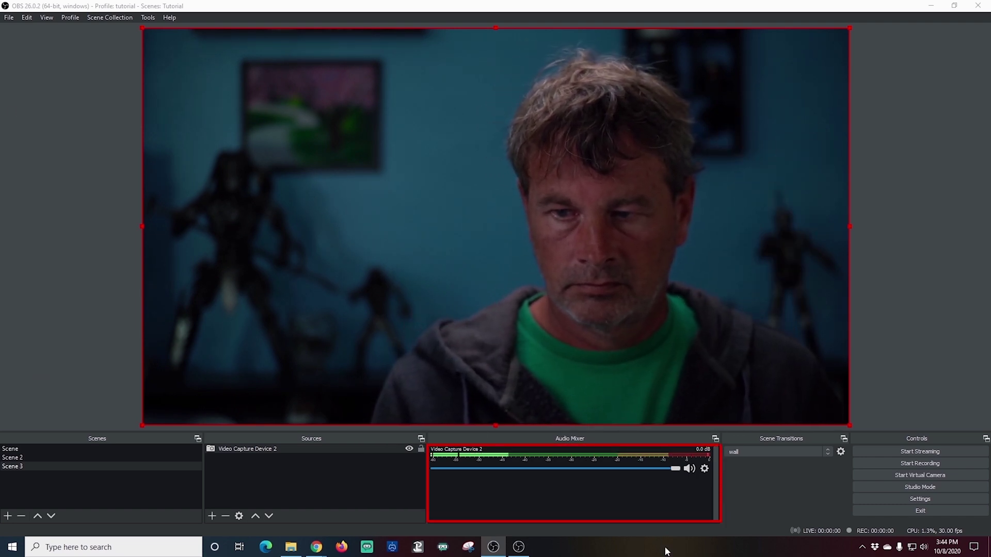
# Nudge Video Capture Device 2's audio sync offset to -1 ms and back to 0 ms.
pyautogui.click(704, 470)
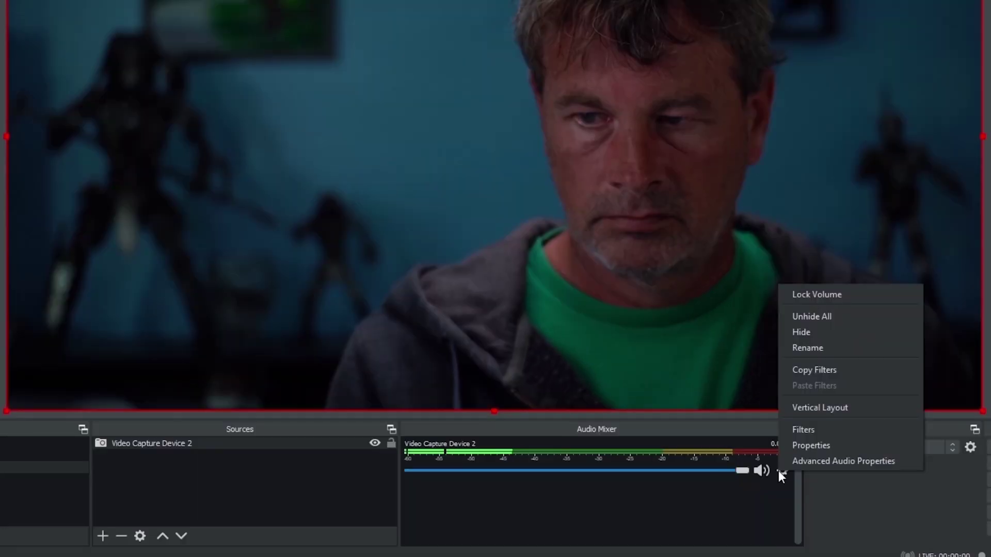
pyautogui.click(714, 458)
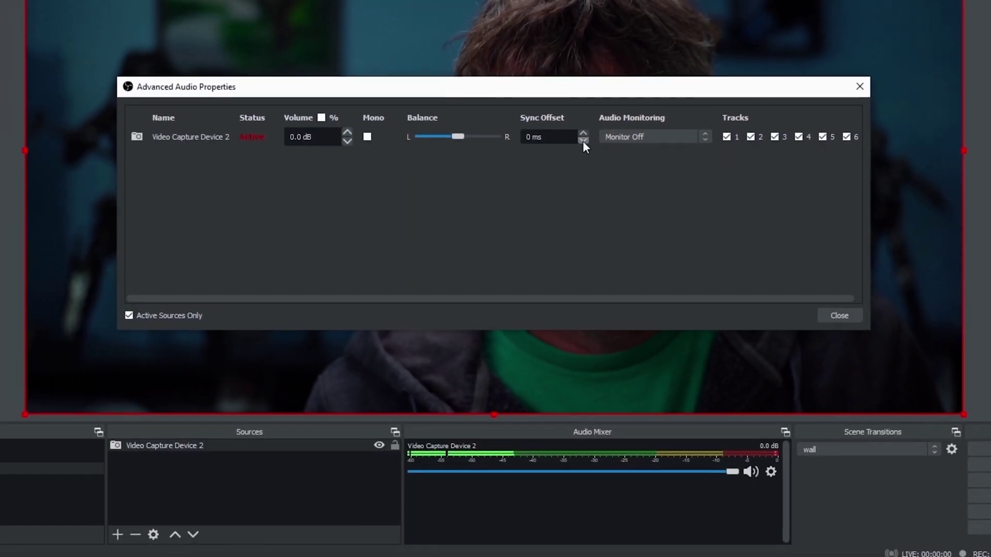
pyautogui.click(583, 141)
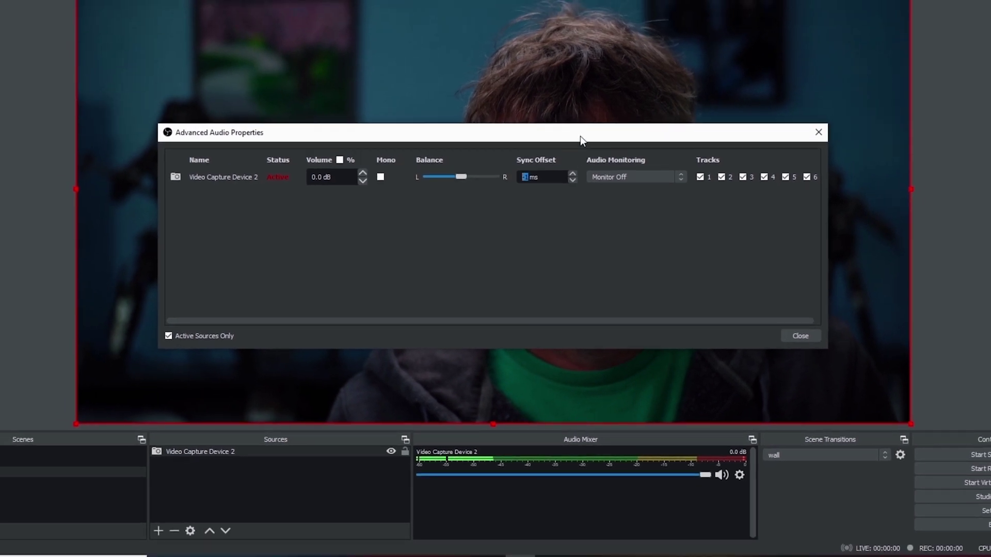
pyautogui.moveTo(580, 136); pyautogui.dragTo(564, 338)
pyautogui.click(558, 377)
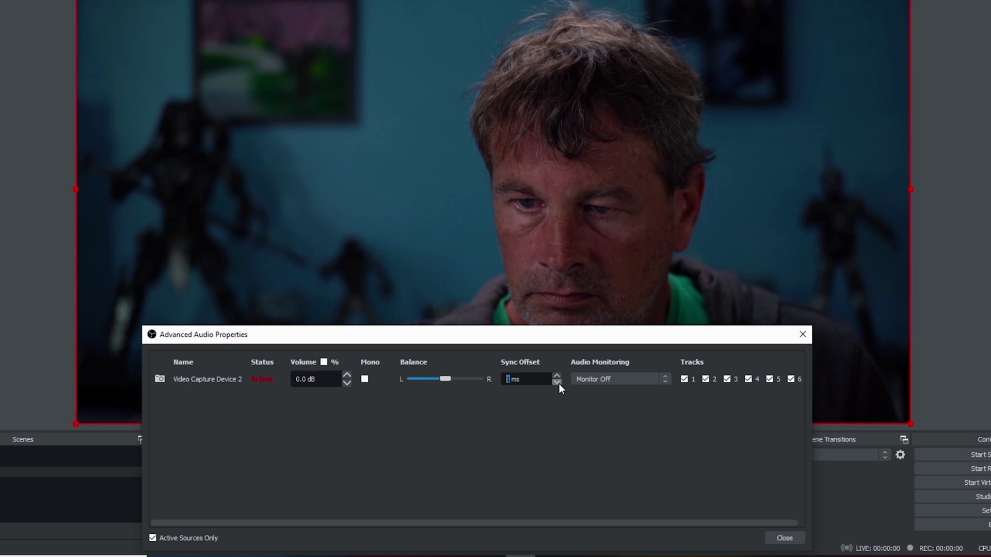
pyautogui.click(557, 383)
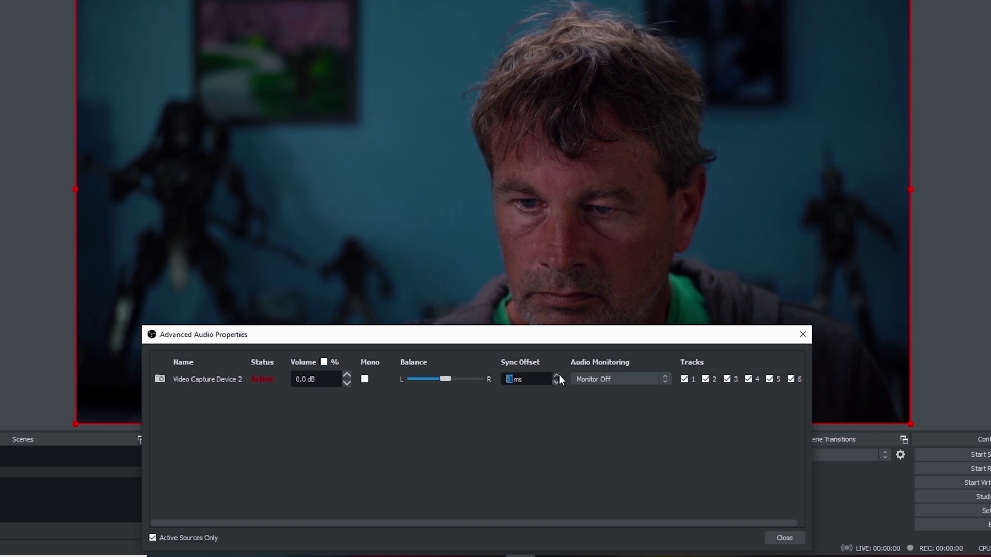
pyautogui.click(557, 376)
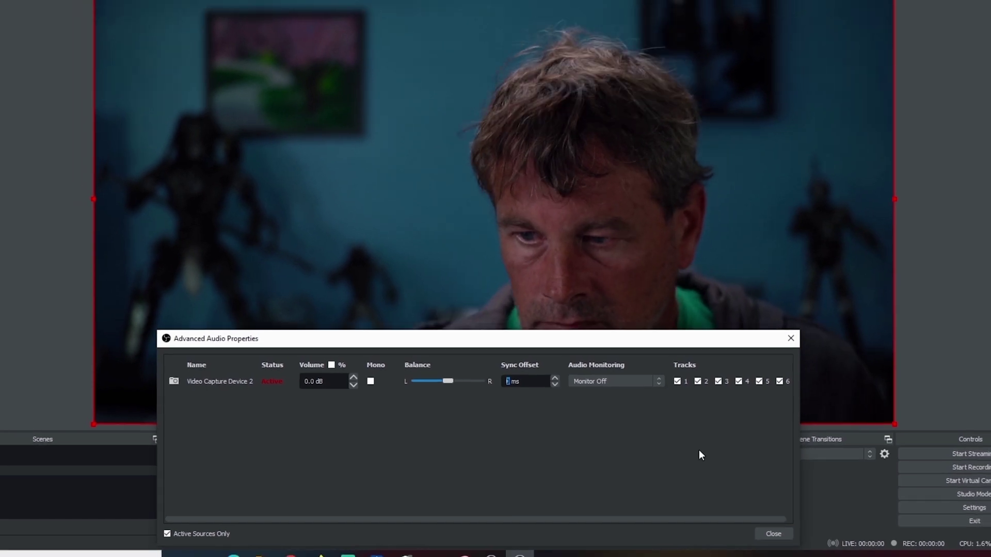
pyautogui.click(773, 534)
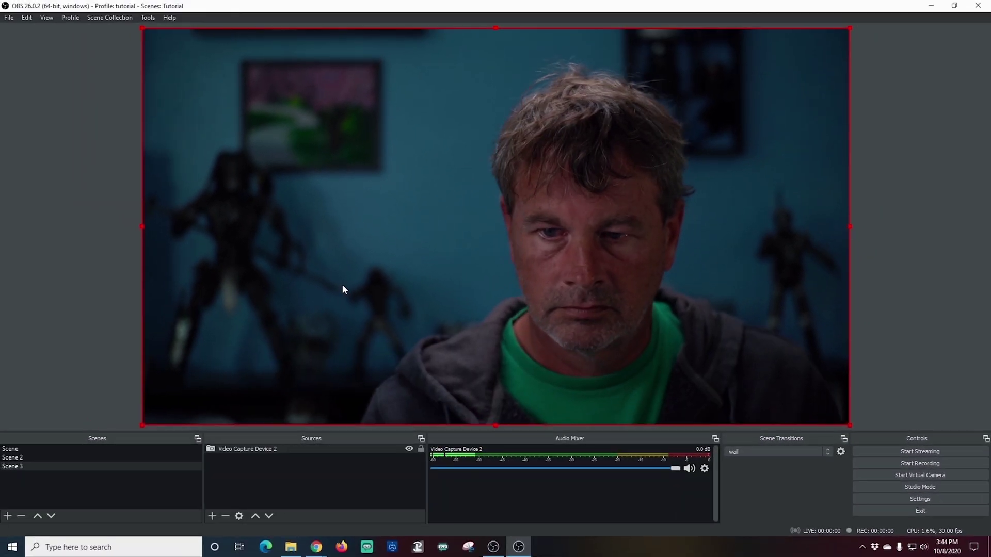
pyautogui.rightClick(258, 452)
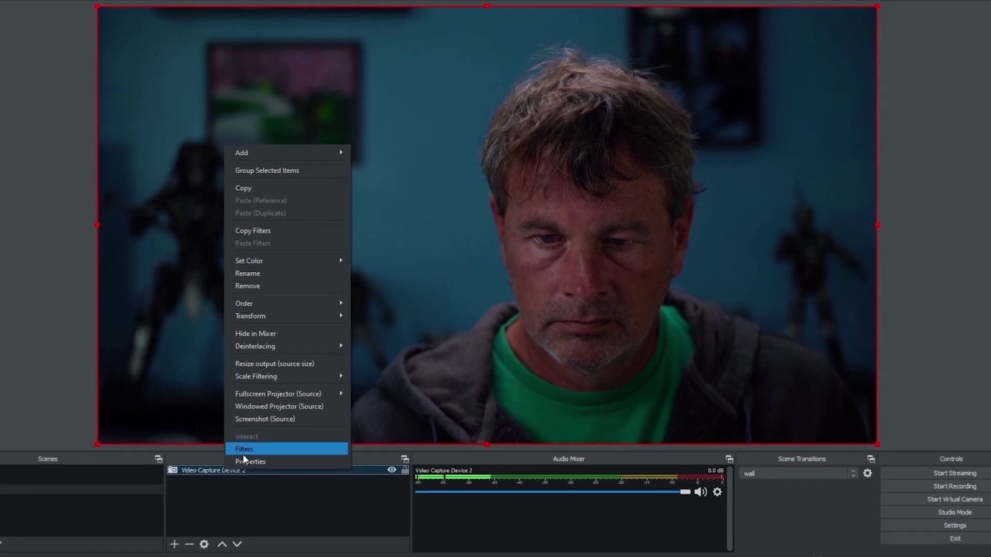
# Add a Video Delay (Async) filter with its default name to Video Capture Device 2.
pyautogui.click(210, 473)
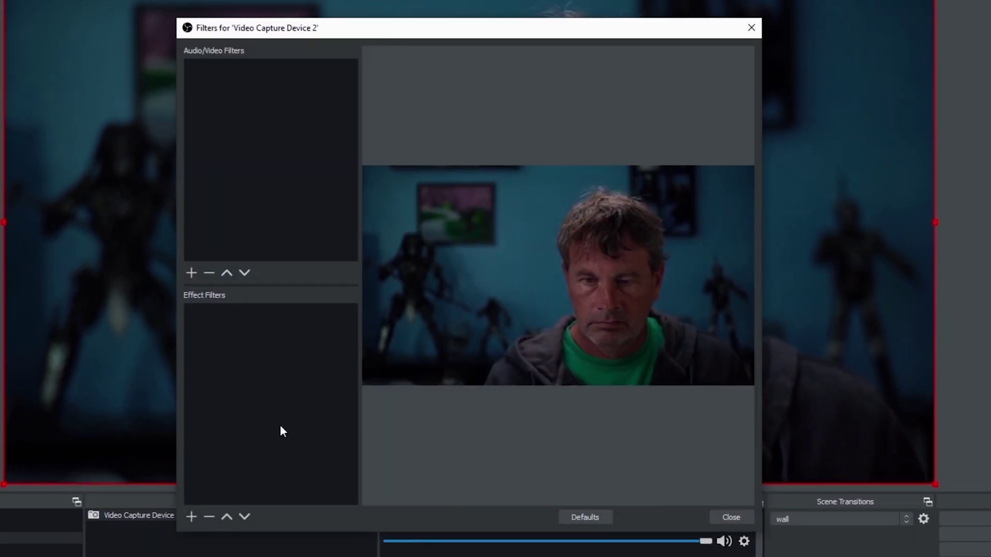
pyautogui.click(179, 273)
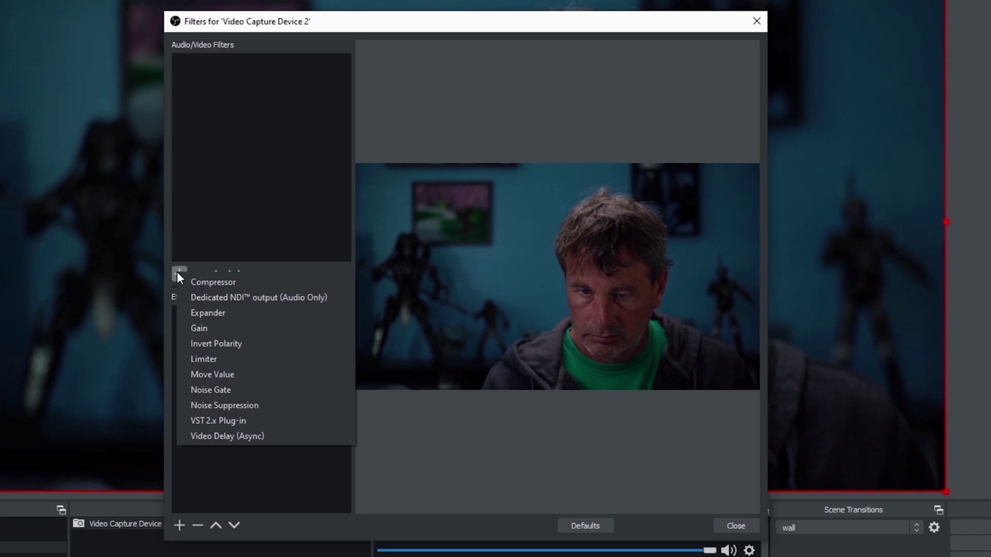
pyautogui.click(260, 439)
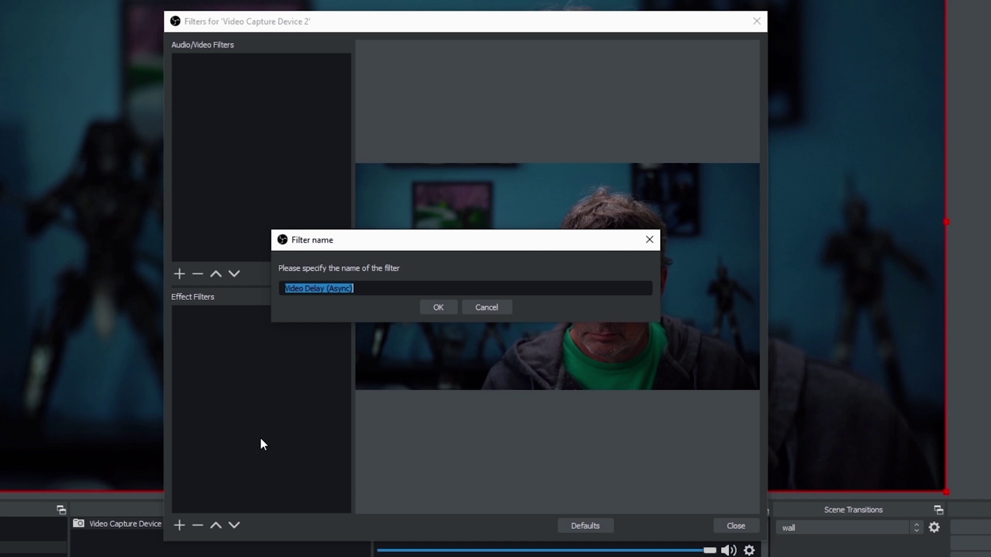
pyautogui.click(436, 308)
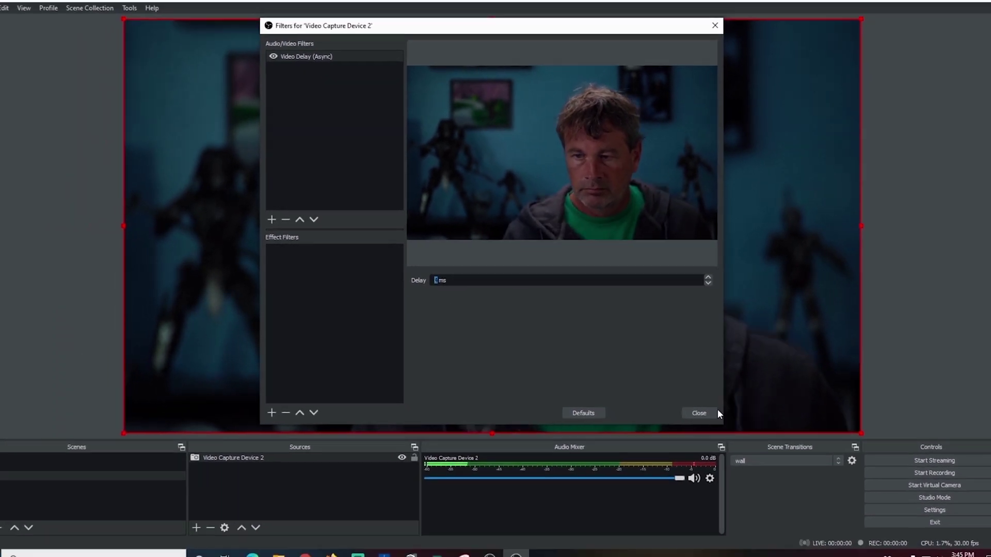
pyautogui.click(699, 413)
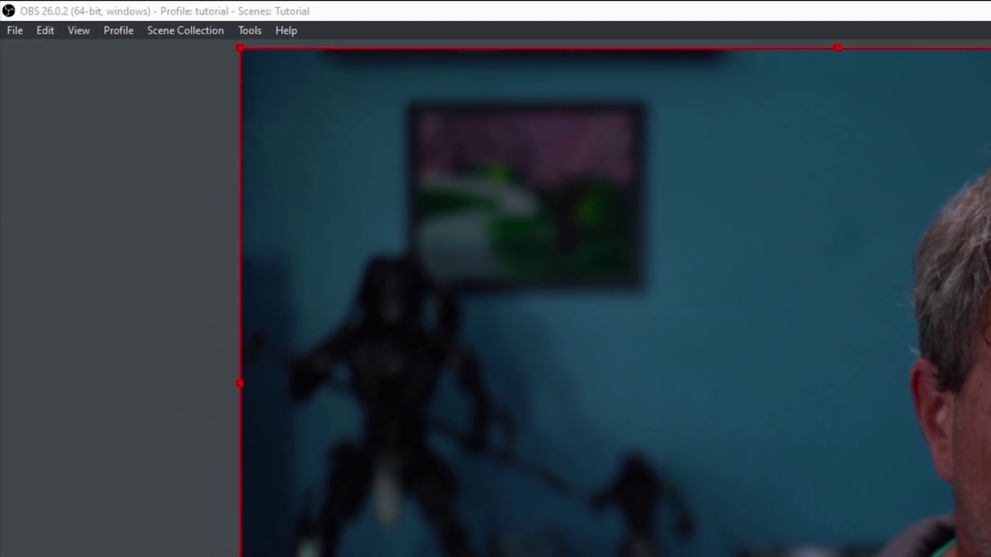
# Switch to the Main profile, then open Settings and cancel without saving.
pyautogui.click(114, 30)
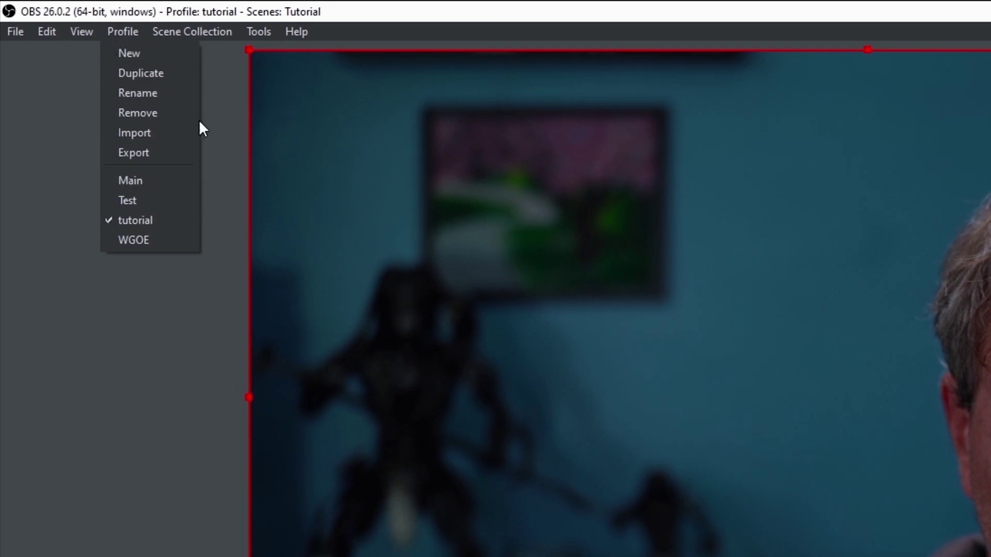
pyautogui.click(145, 180)
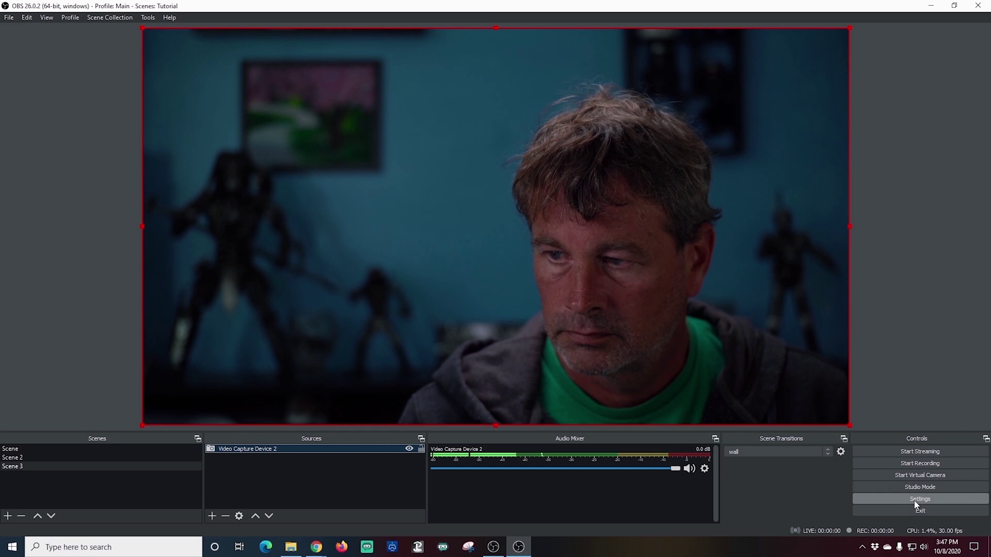
pyautogui.click(916, 500)
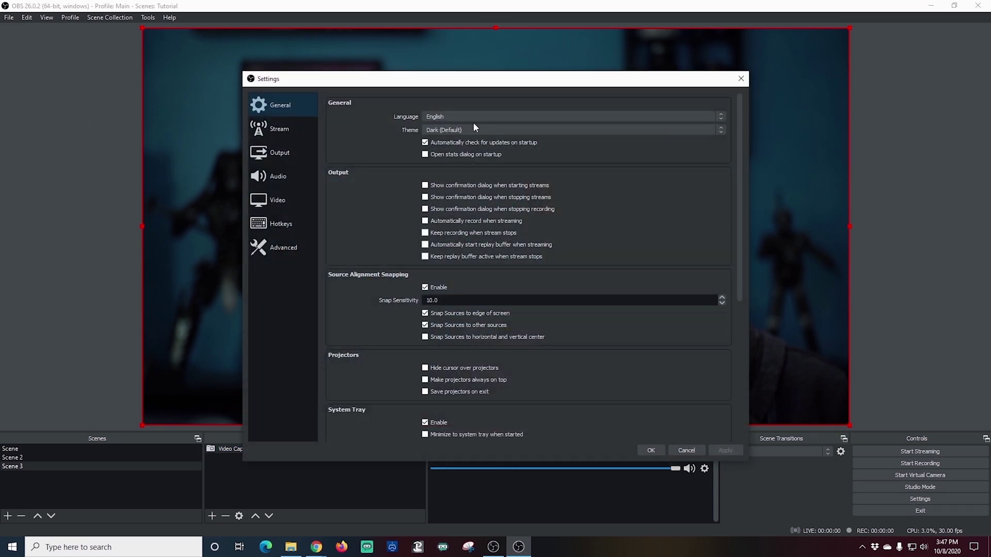
pyautogui.click(686, 451)
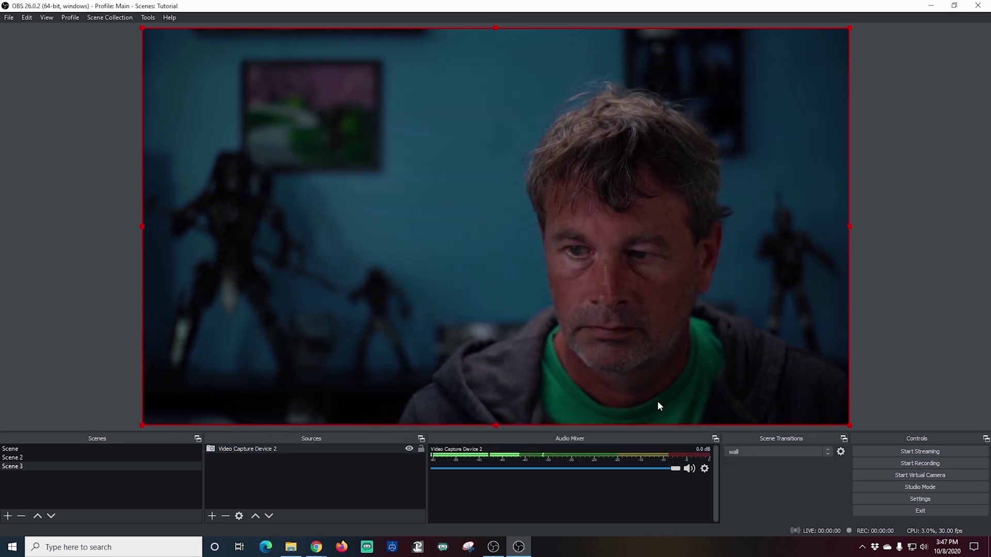
pyautogui.click(103, 17)
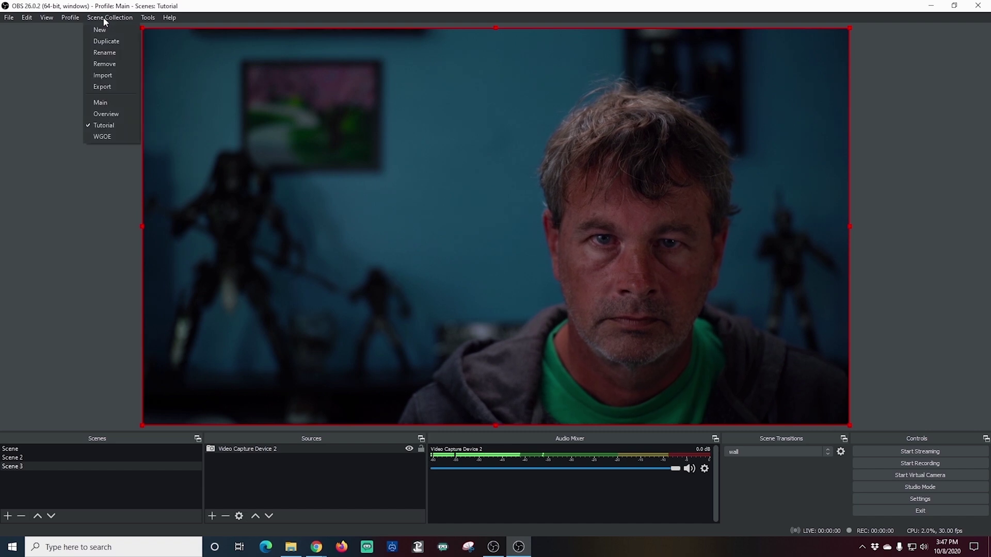
pyautogui.click(109, 104)
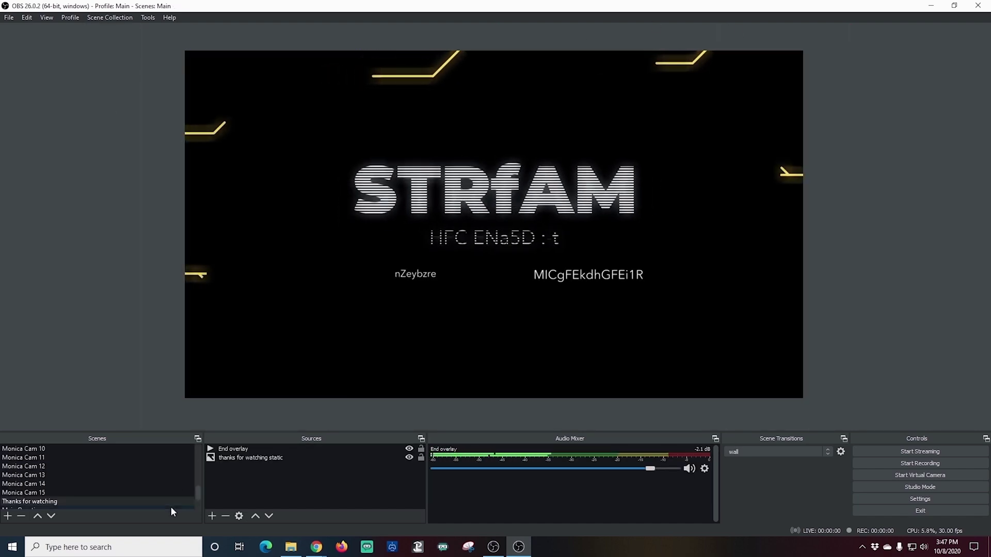
pyautogui.moveTo(196, 493)
pyautogui.mouseDown()
pyautogui.moveTo(193, 462)
pyautogui.moveTo(187, 482)
pyautogui.mouseUp()
pyautogui.click(109, 18)
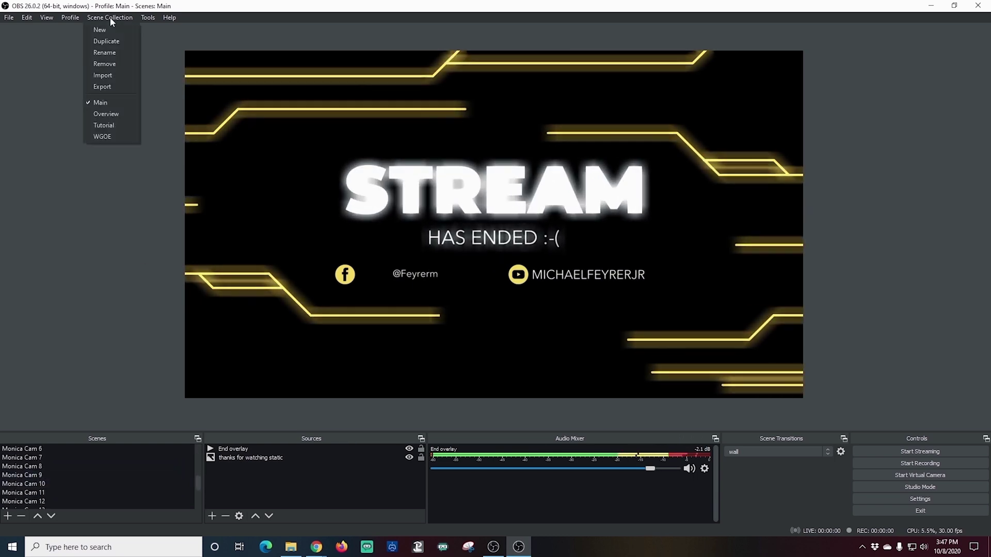
pyautogui.press('Escape')
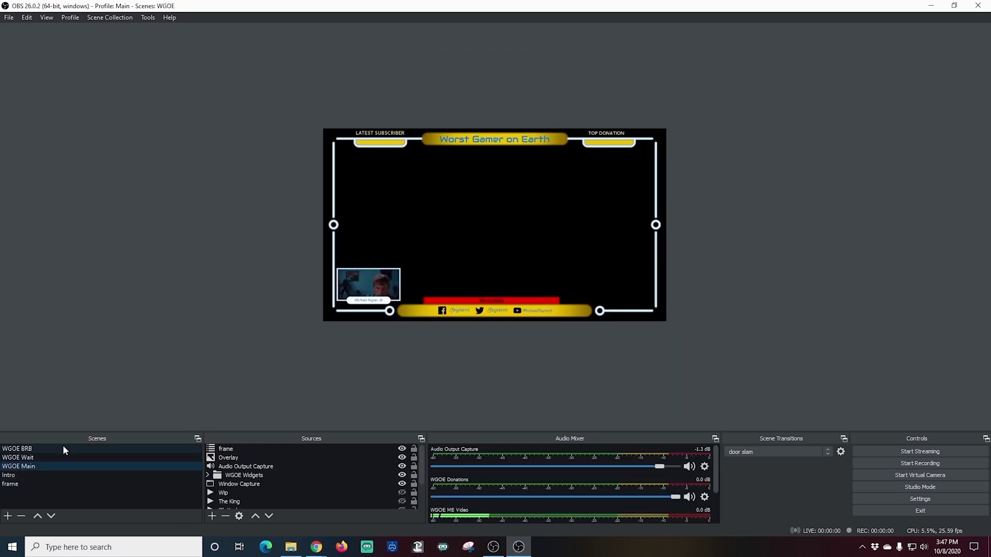
pyautogui.click(56, 449)
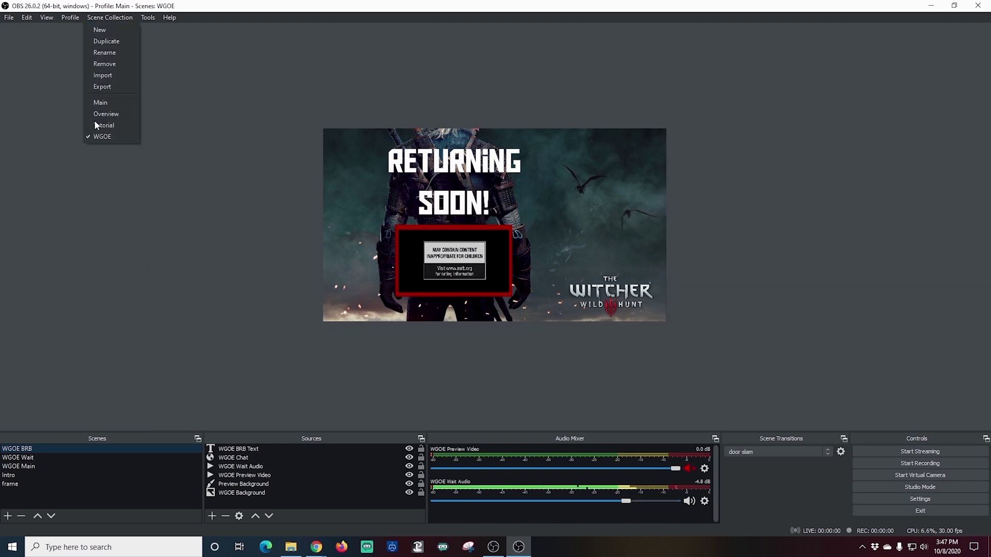
pyautogui.click(103, 125)
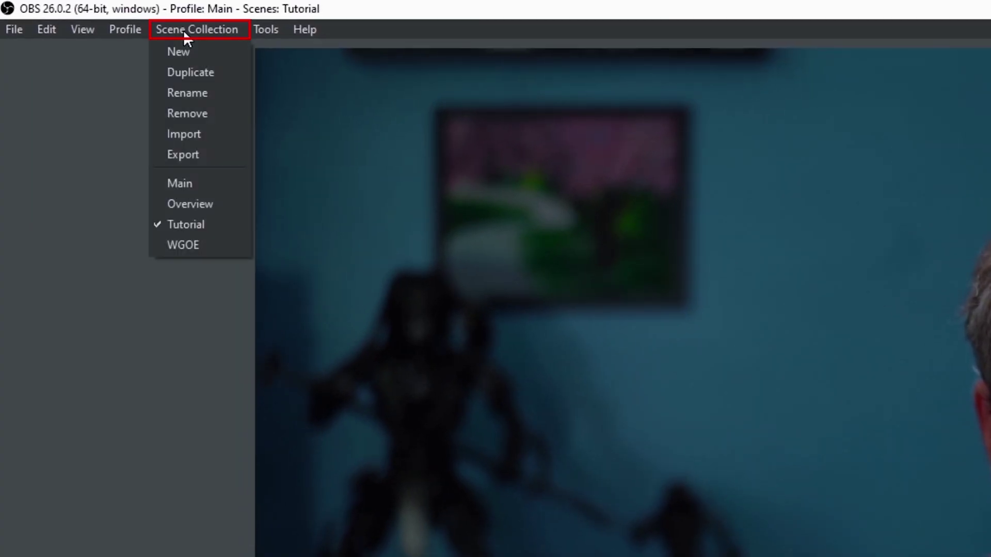
# Create an empty scene collection named 'new'.
pyautogui.click(202, 52)
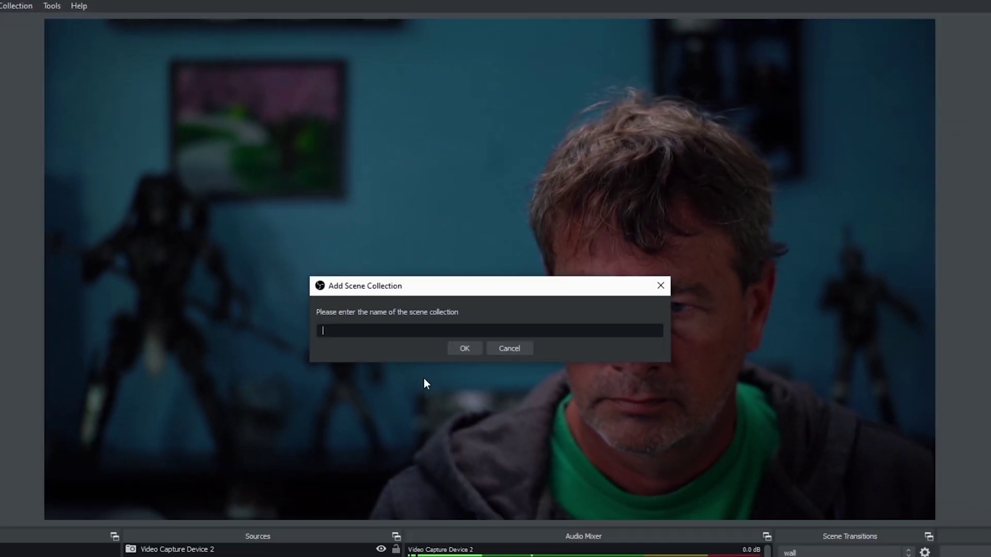
pyautogui.write('new')
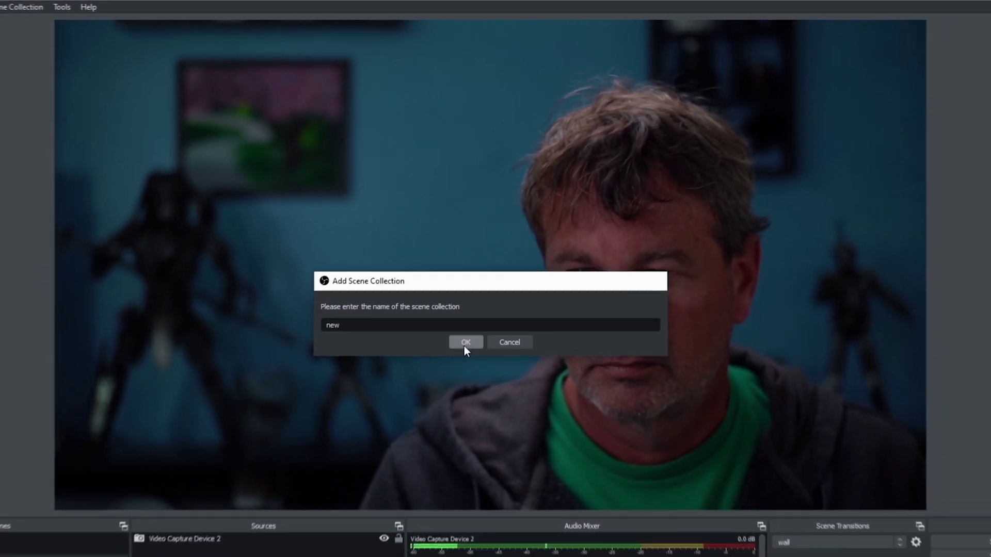
pyautogui.click(465, 345)
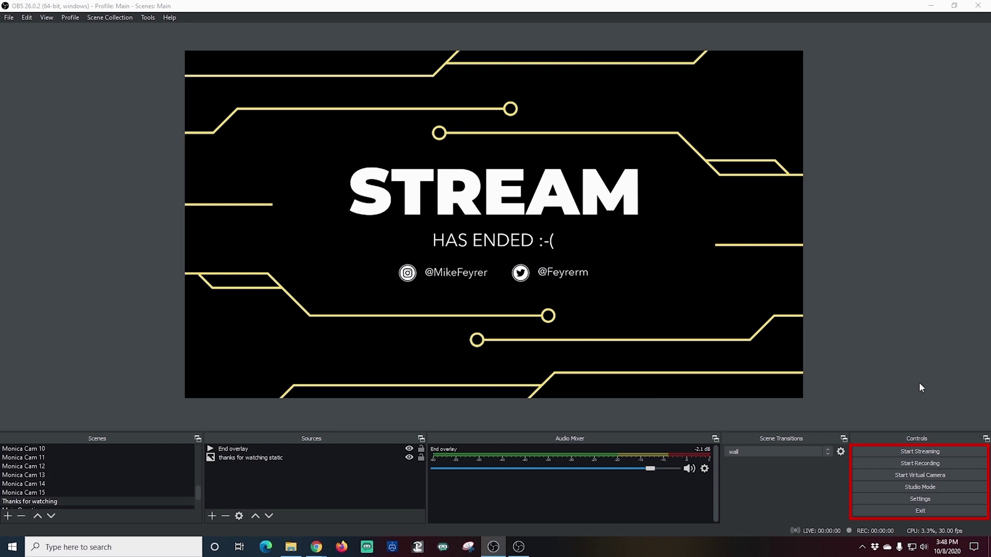
# In the hotkey settings, bind Num 1 to switch to Branding bumper and Num 2 to Countdown.
pyautogui.click(920, 499)
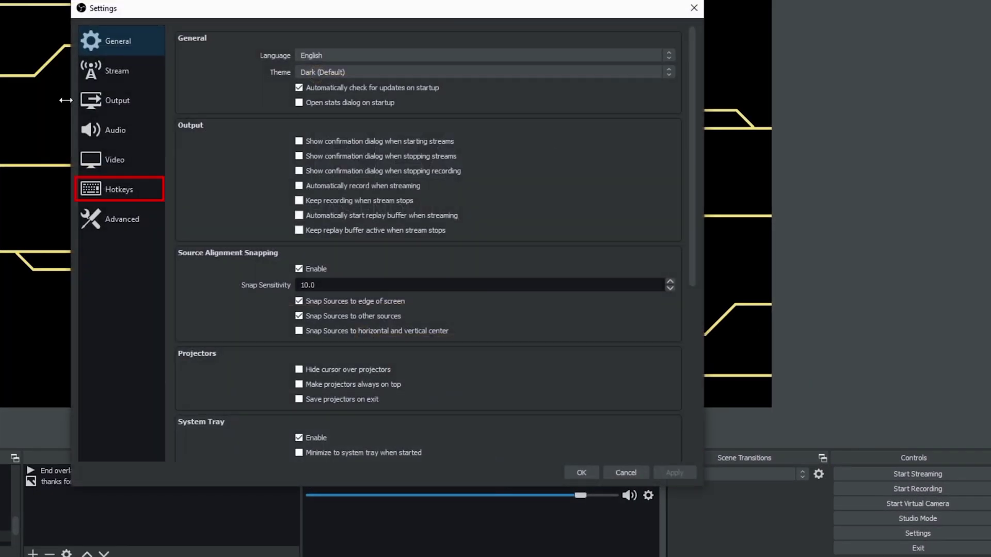
pyautogui.click(112, 191)
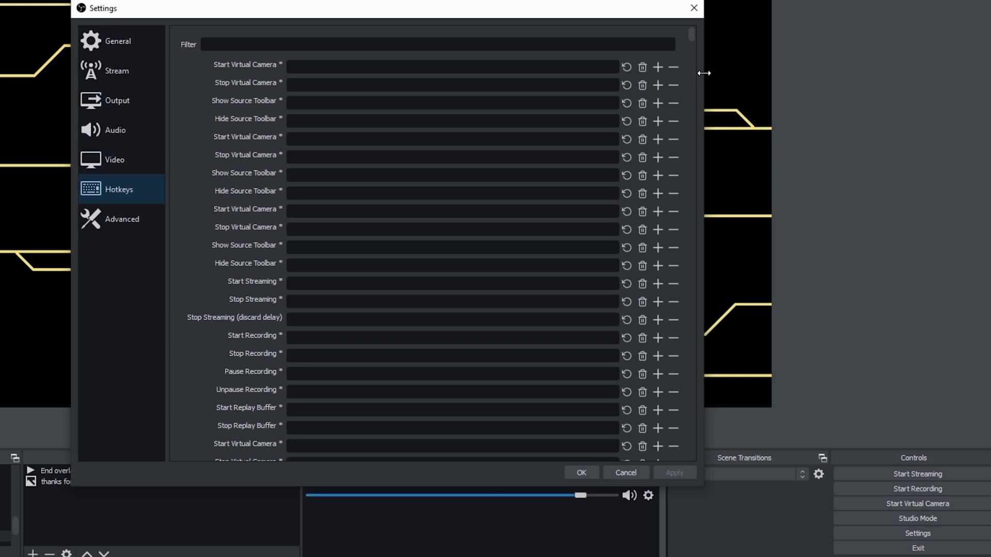
pyautogui.moveTo(689, 30); pyautogui.dragTo(701, 11)
pyautogui.scroll(-5, 250, 236)
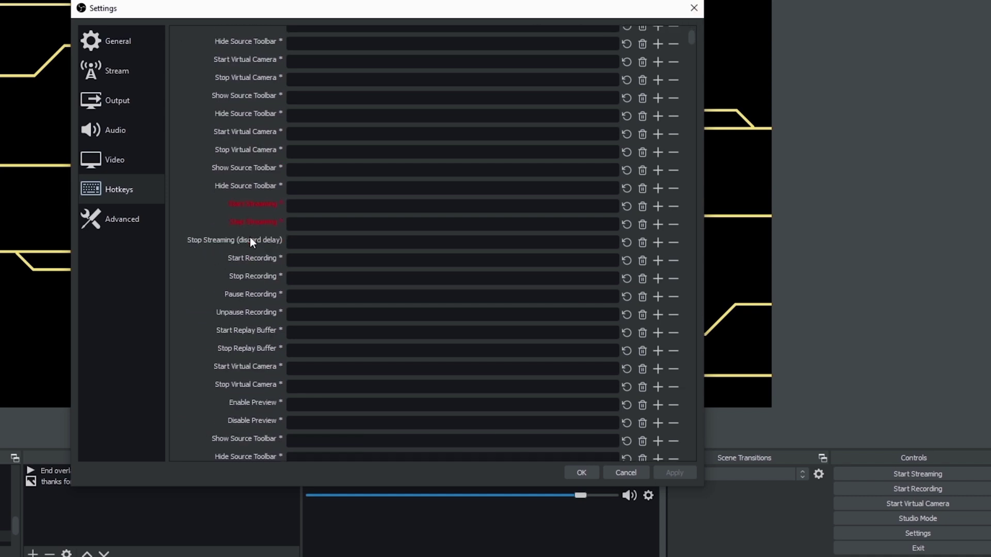
pyautogui.scroll(-5, 249, 237)
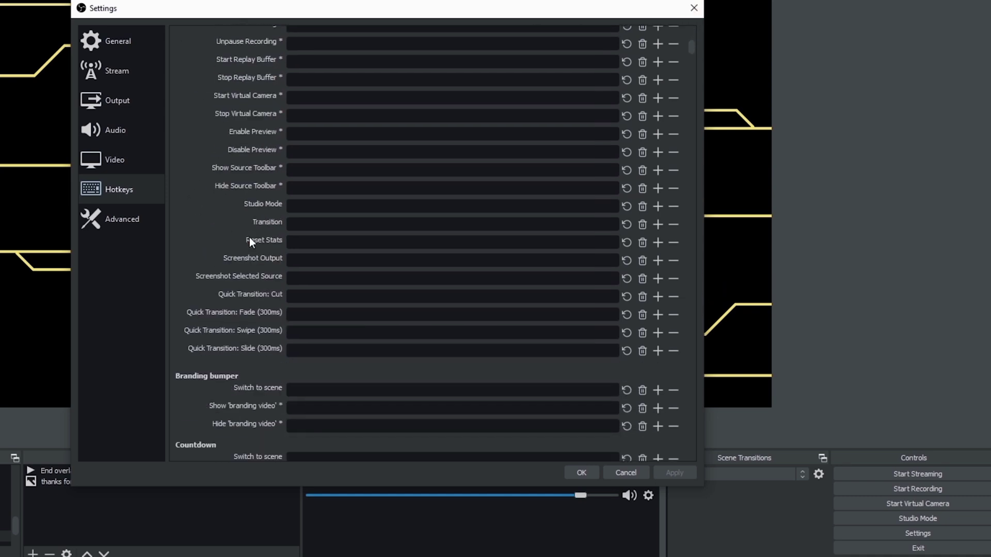
pyautogui.scroll(-3, 250, 236)
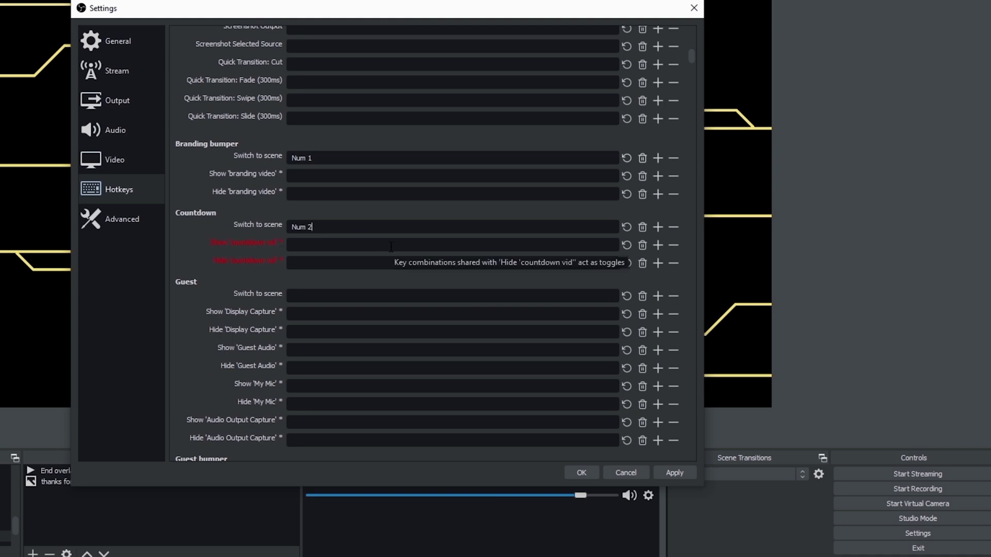
# Save the scene hotkeys, then test them by jumping to Branding bumper and then Countdown.
pyautogui.click(593, 472)
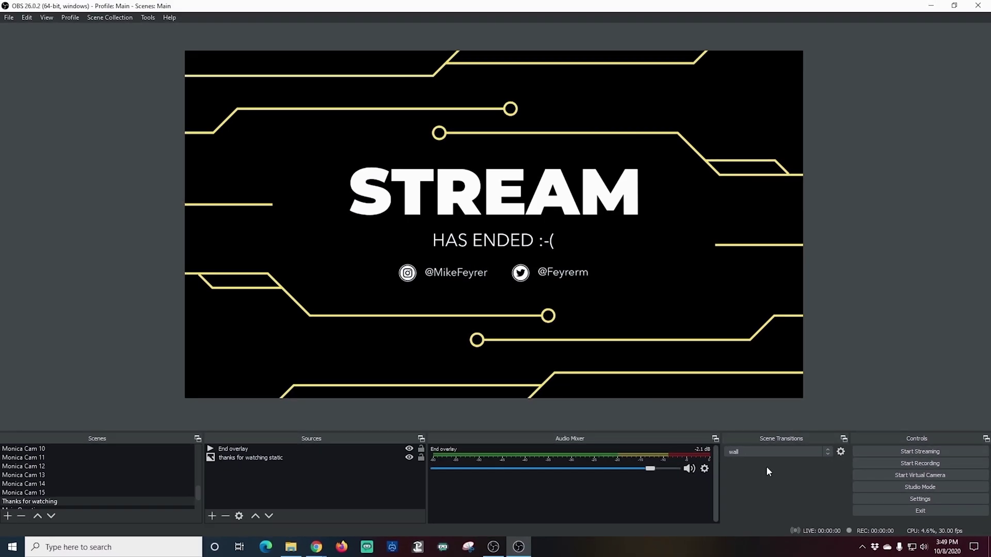
pyautogui.press('F1')
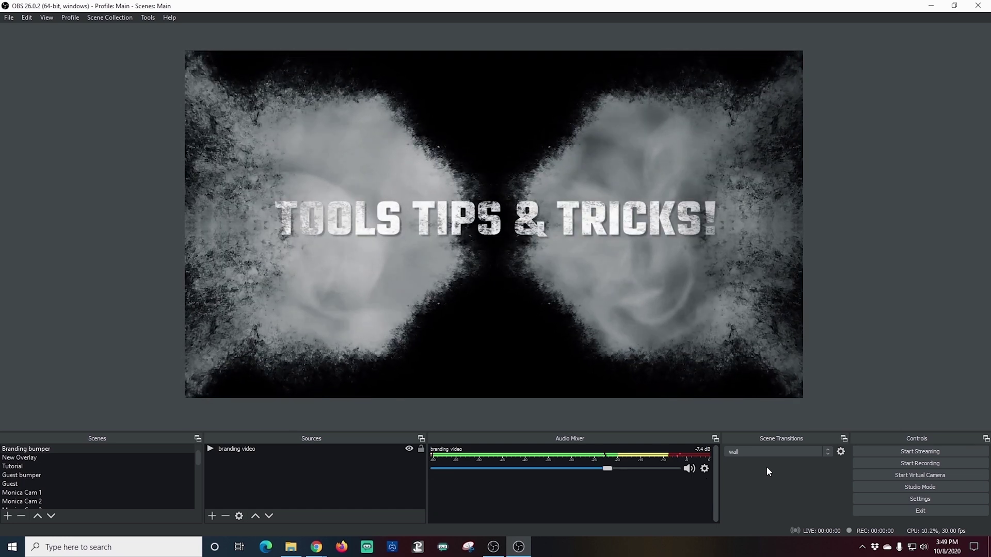
pyautogui.press('F2')
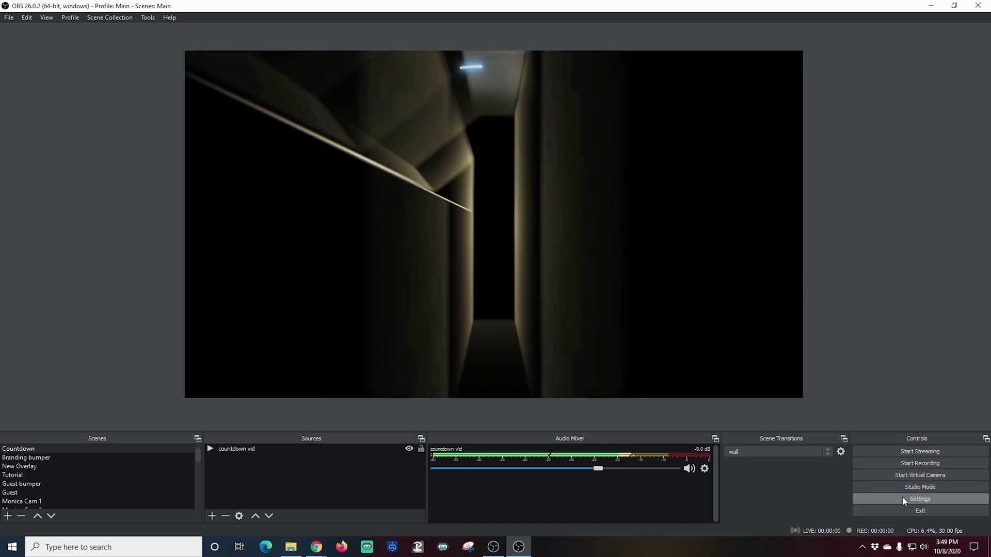
# Reopen the hotkey settings and scroll down to the New Overlay scene's source entries.
pyautogui.click(902, 497)
pyautogui.click(281, 224)
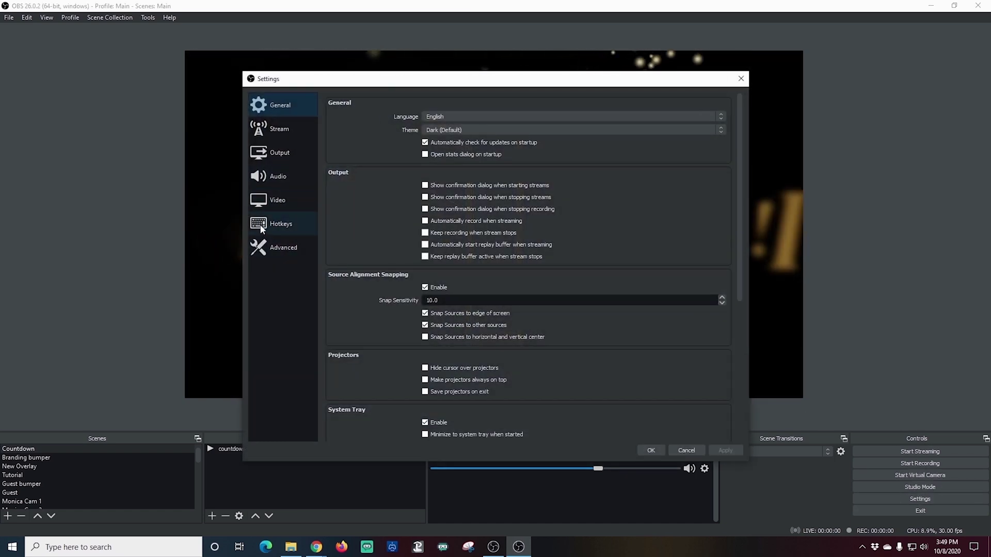
pyautogui.scroll(-8, 582, 292)
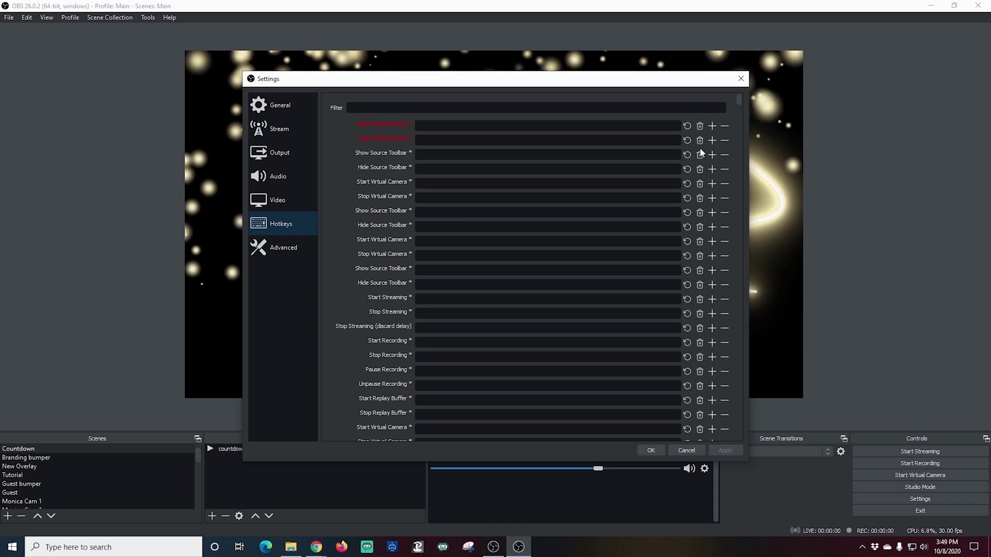
pyautogui.scroll(-20, 582, 293)
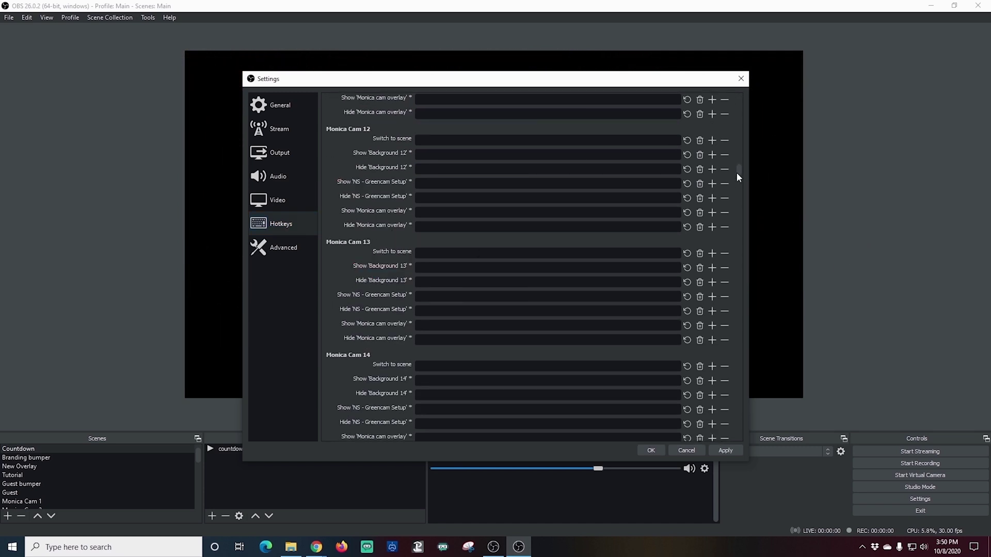
pyautogui.moveTo(737, 176); pyautogui.dragTo(733, 221)
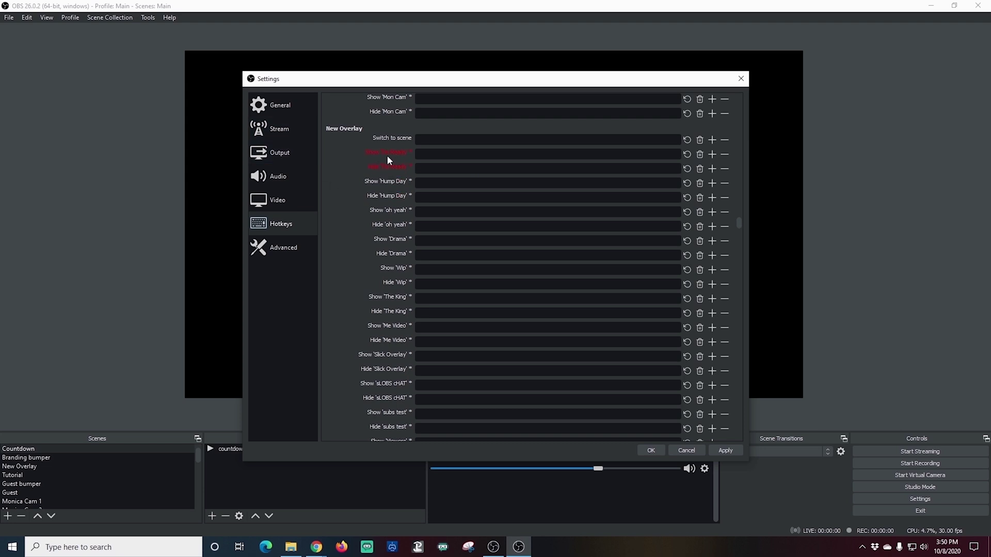
# Bind Num 1 to both showing and hiding the 'I'm Ready' source.
pyautogui.moveTo(387, 156)
pyautogui.click(431, 154)
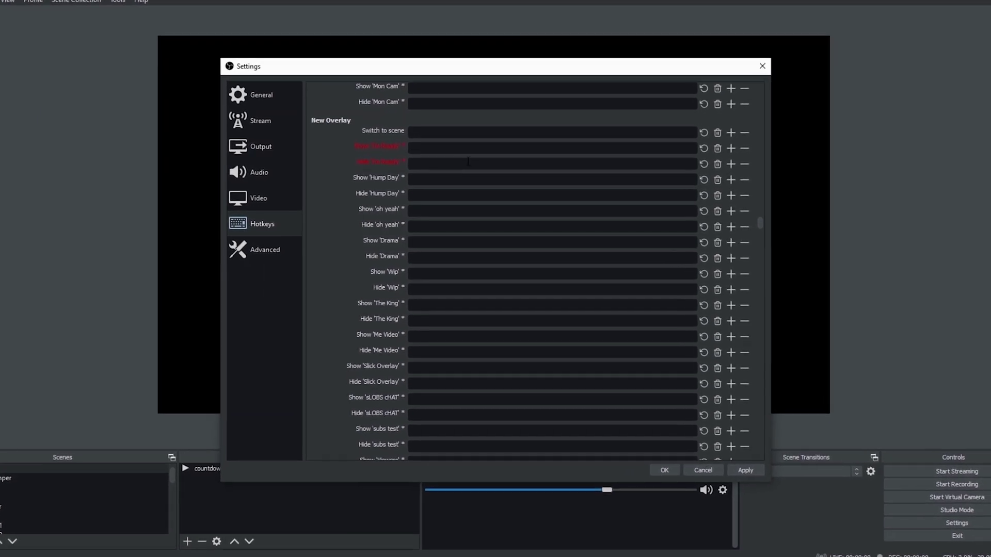
pyautogui.press('KP_1')
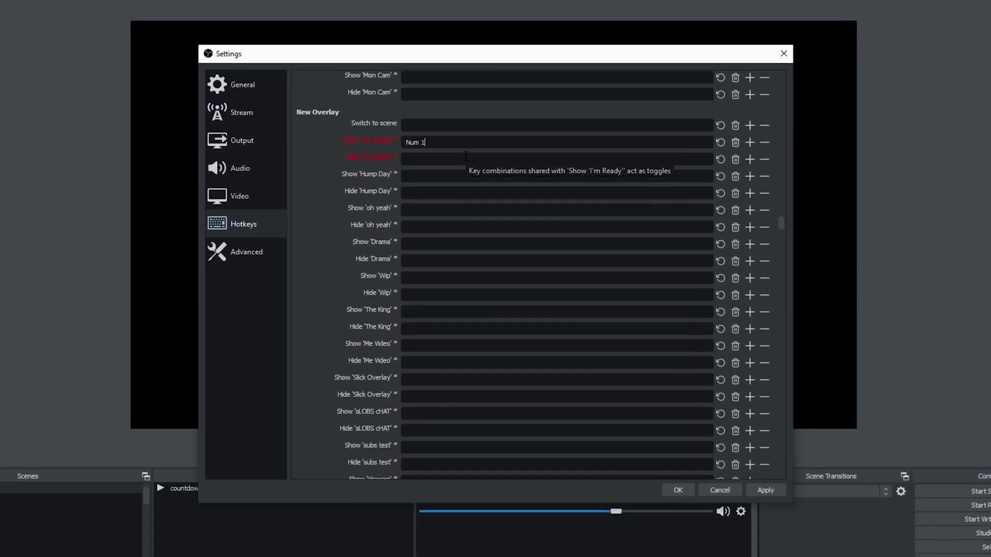
pyautogui.click(437, 162)
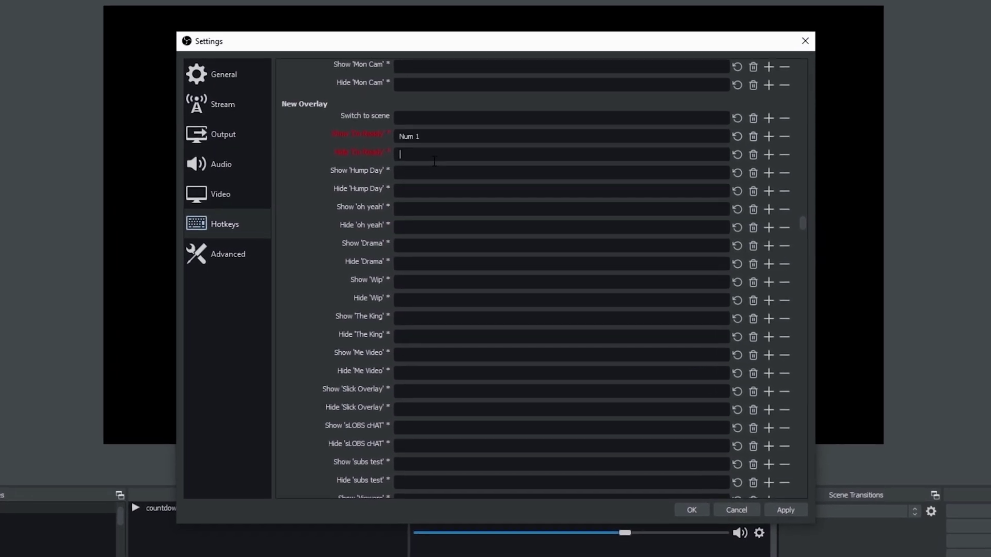
pyautogui.press('KP_1')
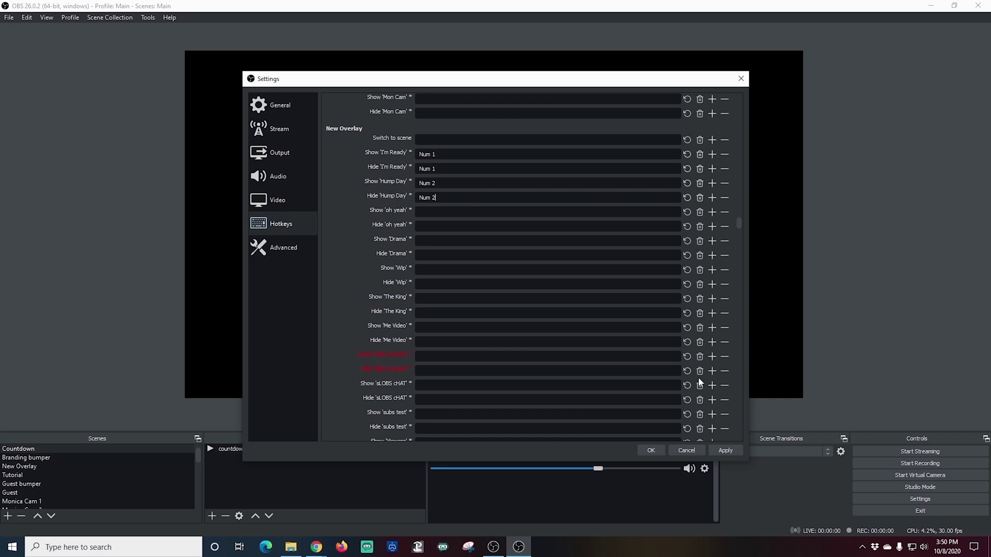
# Save the soundboard hotkeys and switch to the New Overlay scene.
pyautogui.click(650, 451)
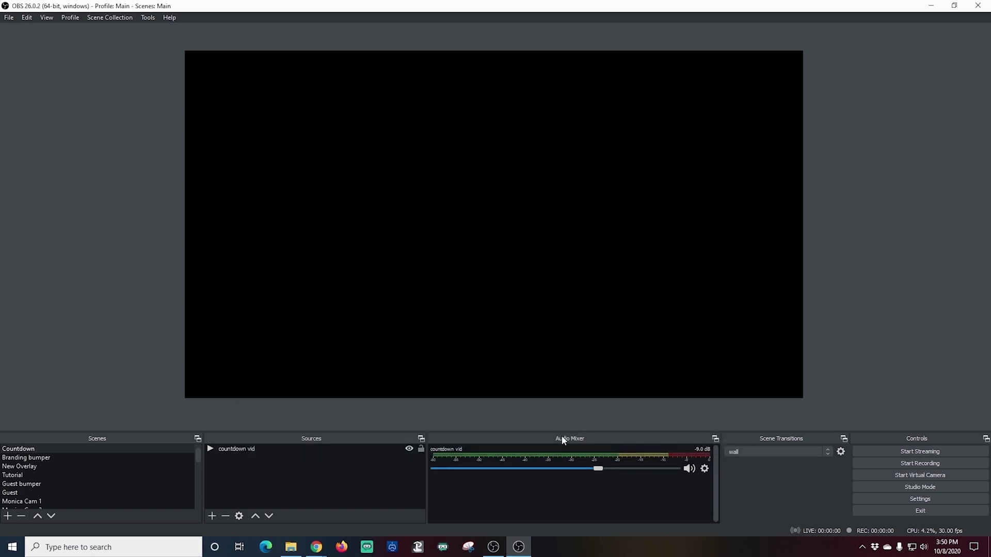
pyautogui.click(21, 467)
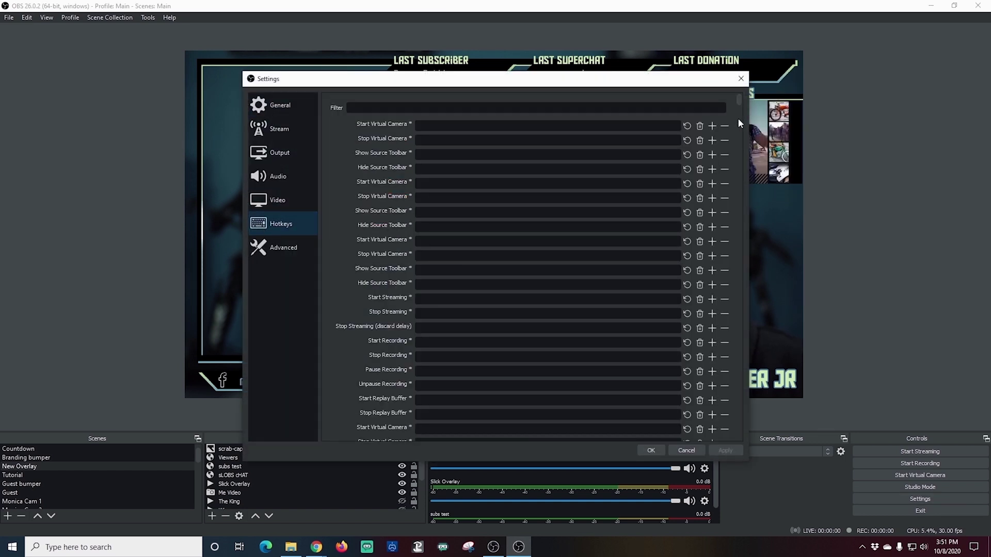
pyautogui.scroll(-15, 733, 150)
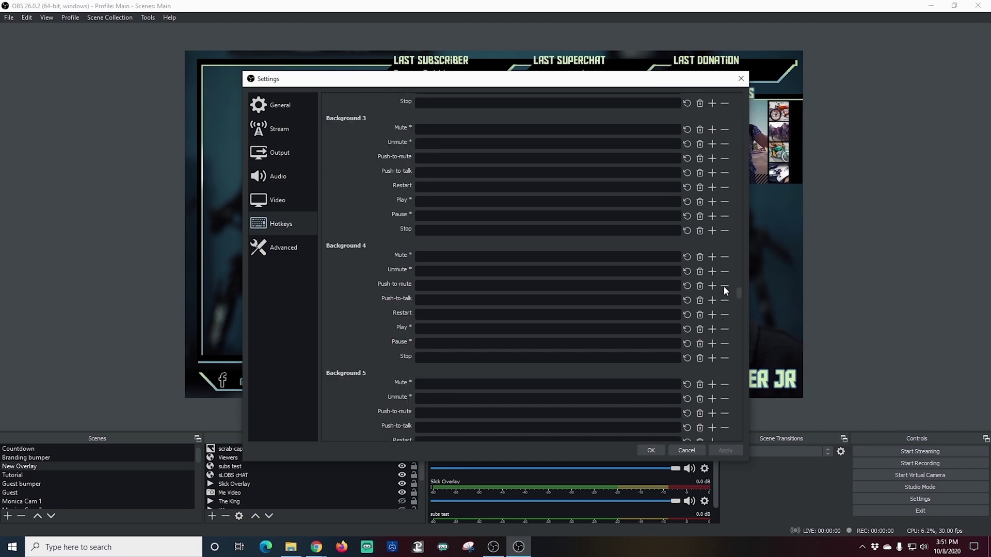